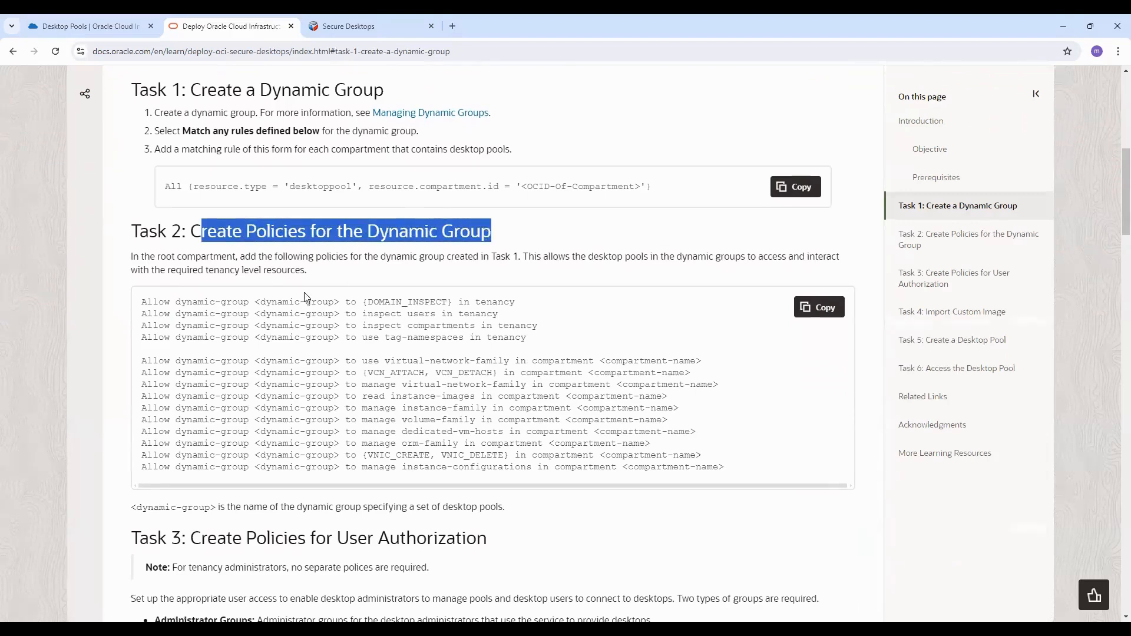
Step: Read through the tutorial's dynamic group policies, user authorization policies and Create a Desktop Pool task
{"action": "left_click_drag", "start_coordinate": [164, 302], "coordinate": [722, 477]}
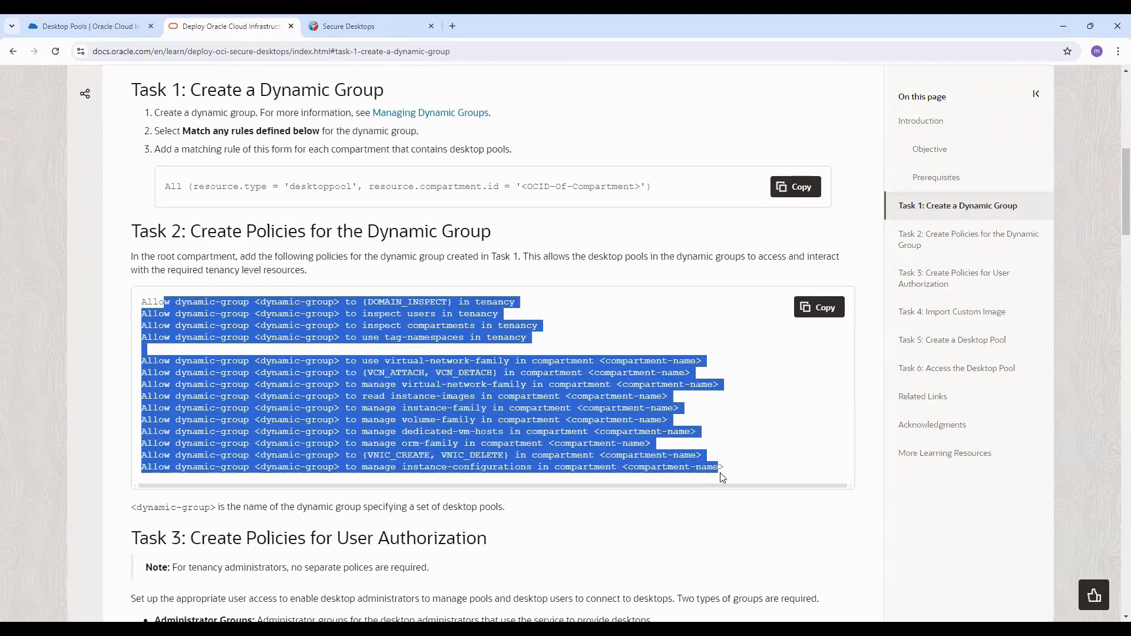
{"action": "scroll", "coordinate": [722, 477], "scroll_direction": "down", "scroll_amount": 3}
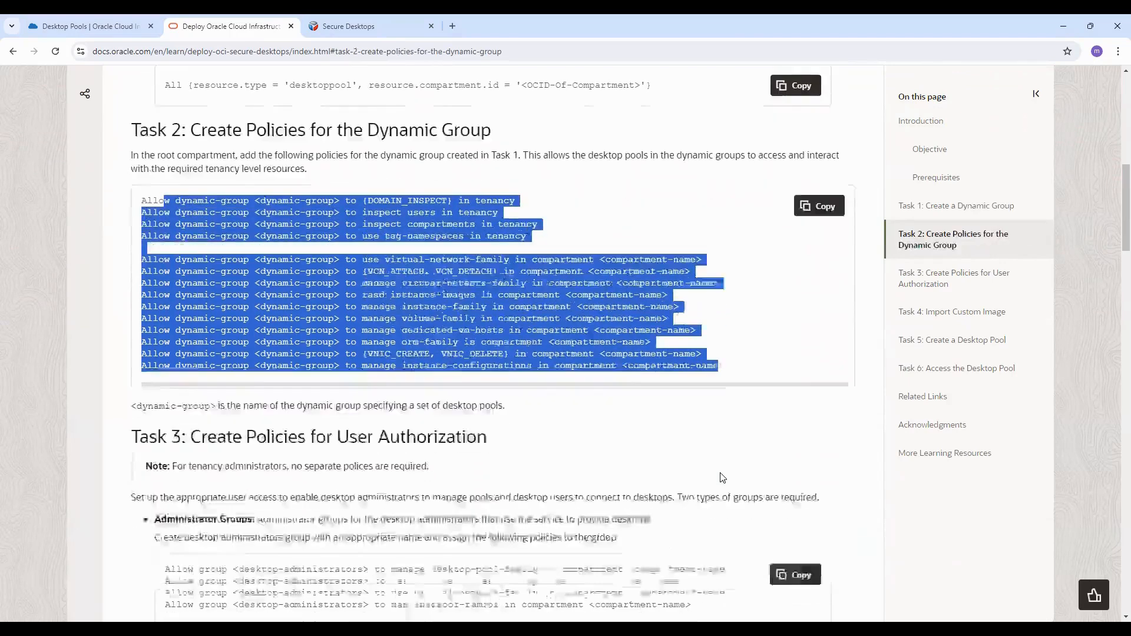
{"action": "left_click_drag", "start_coordinate": [208, 362], "coordinate": [496, 371]}
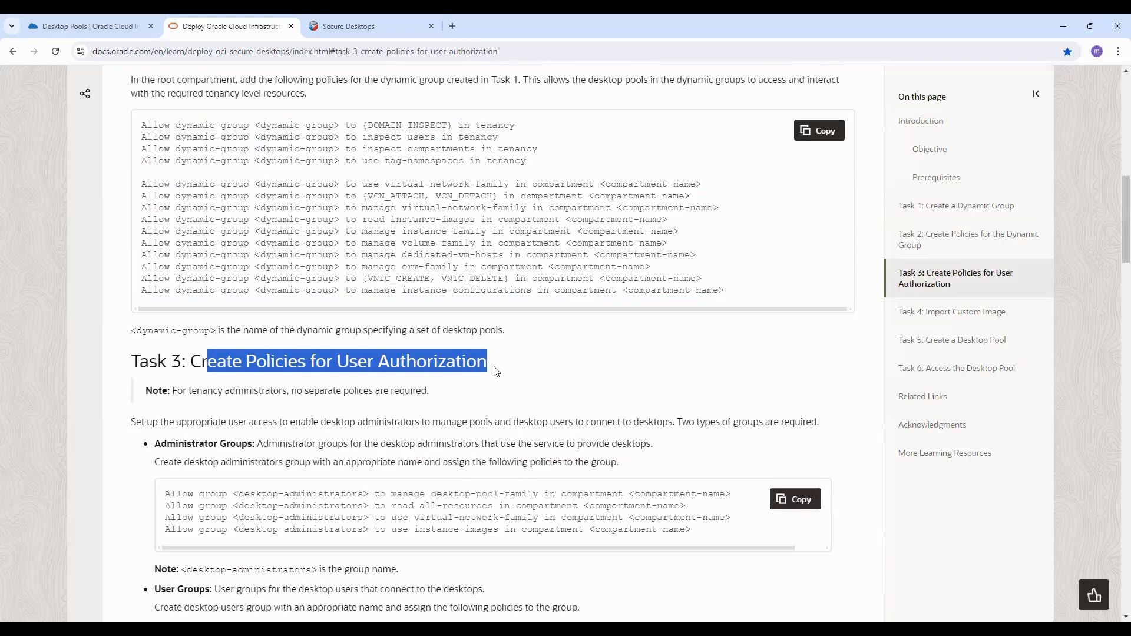
{"action": "scroll", "coordinate": [496, 372], "scroll_direction": "down", "scroll_amount": 6}
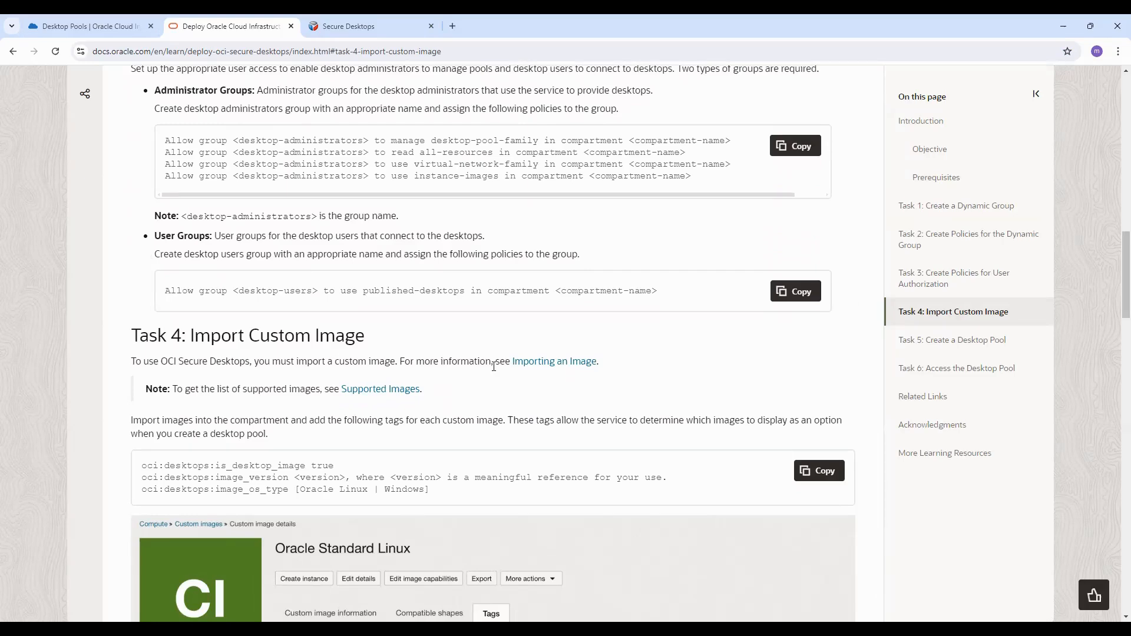
{"action": "scroll", "coordinate": [494, 366], "scroll_direction": "down", "scroll_amount": 9}
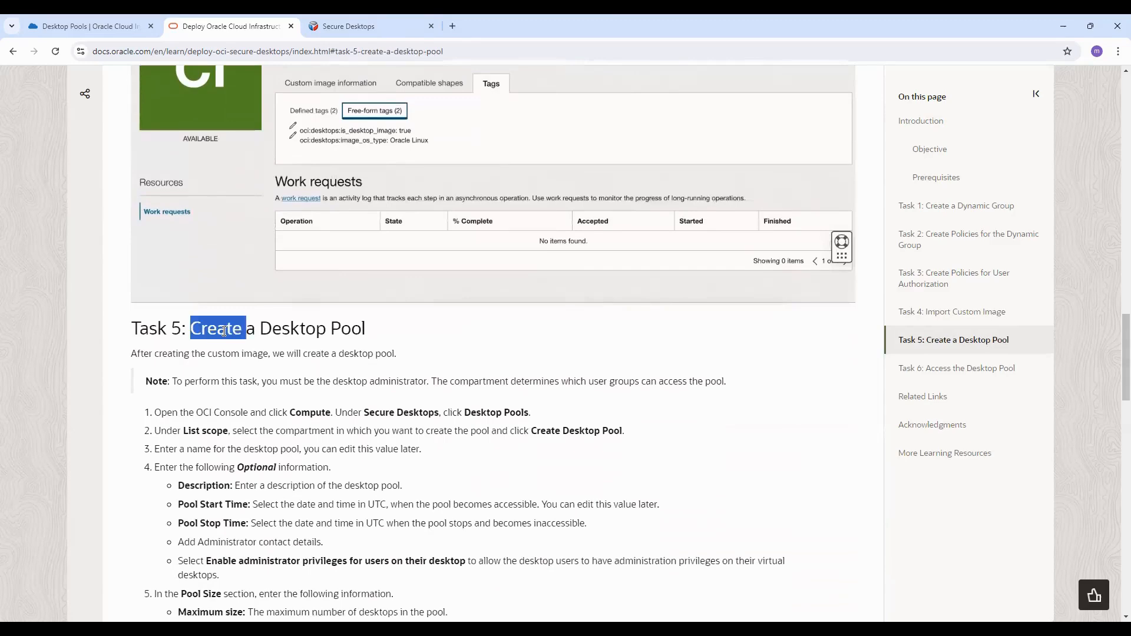
{"action": "triple_click", "coordinate": [225, 331]}
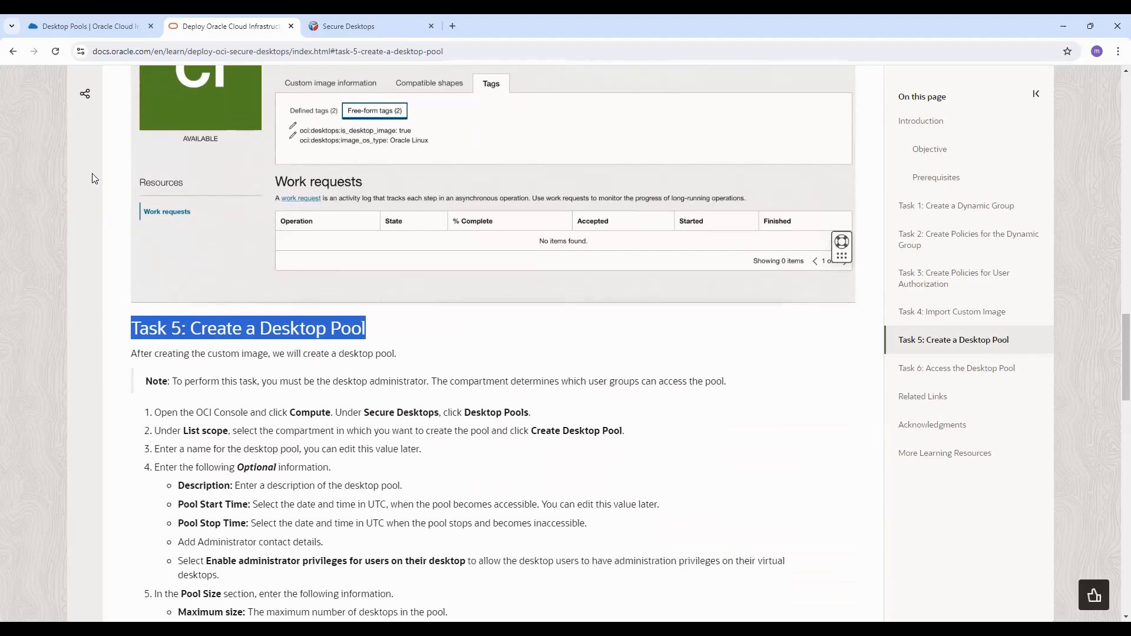
Step: Return to the console tab and open the Secure Desktops desktop pools list through the Compute navigation
{"action": "left_click", "coordinate": [103, 27]}
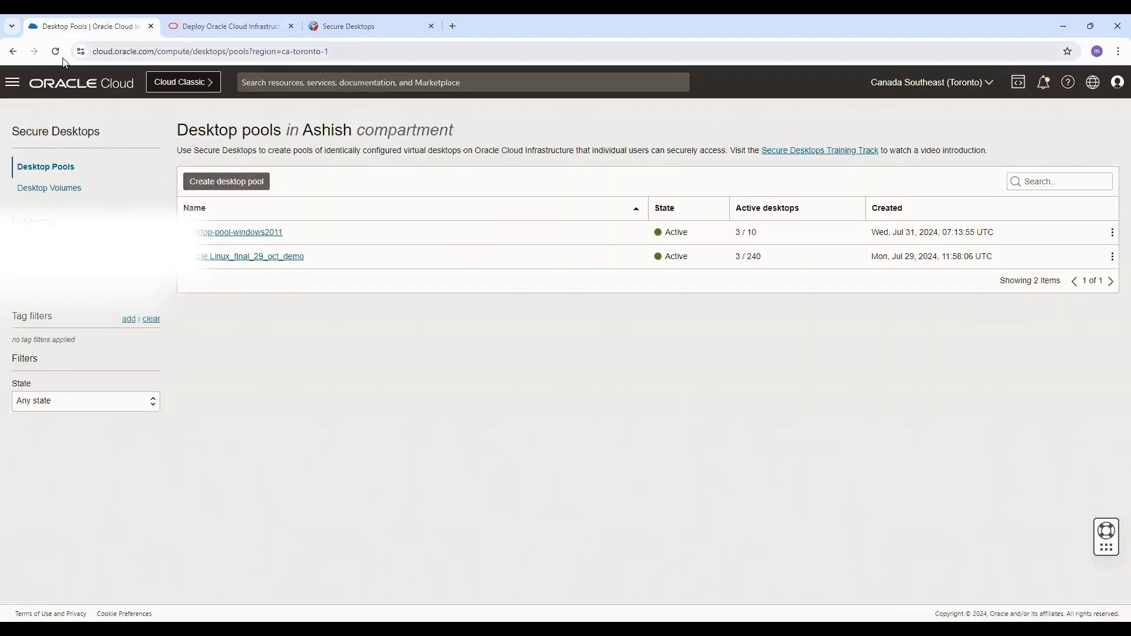
{"action": "left_click", "coordinate": [12, 84]}
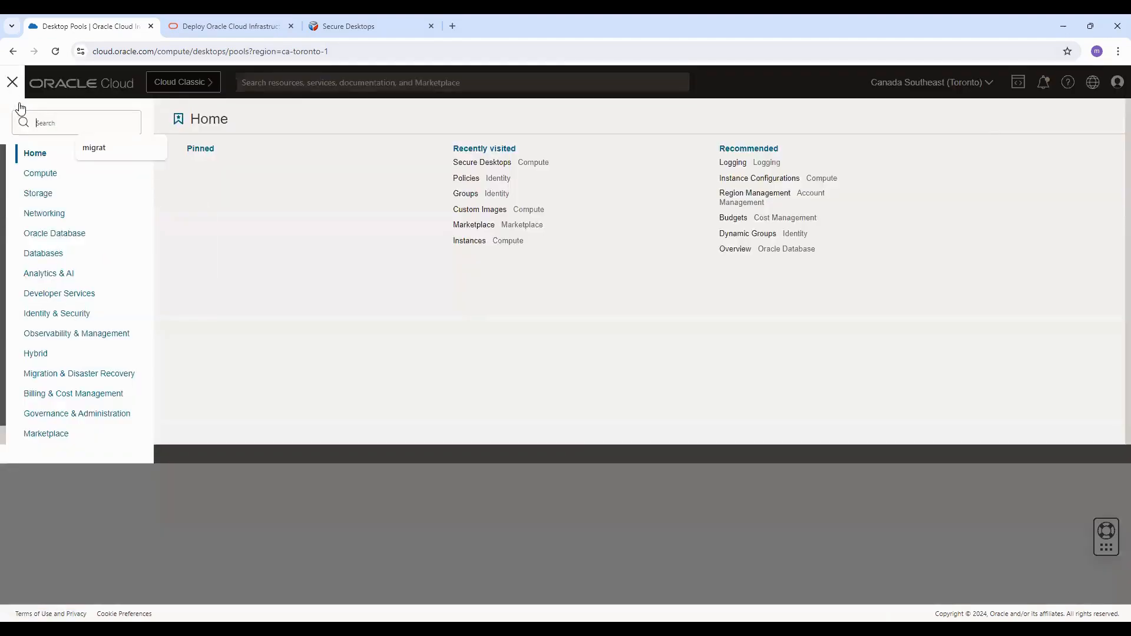
{"action": "left_click", "coordinate": [42, 178]}
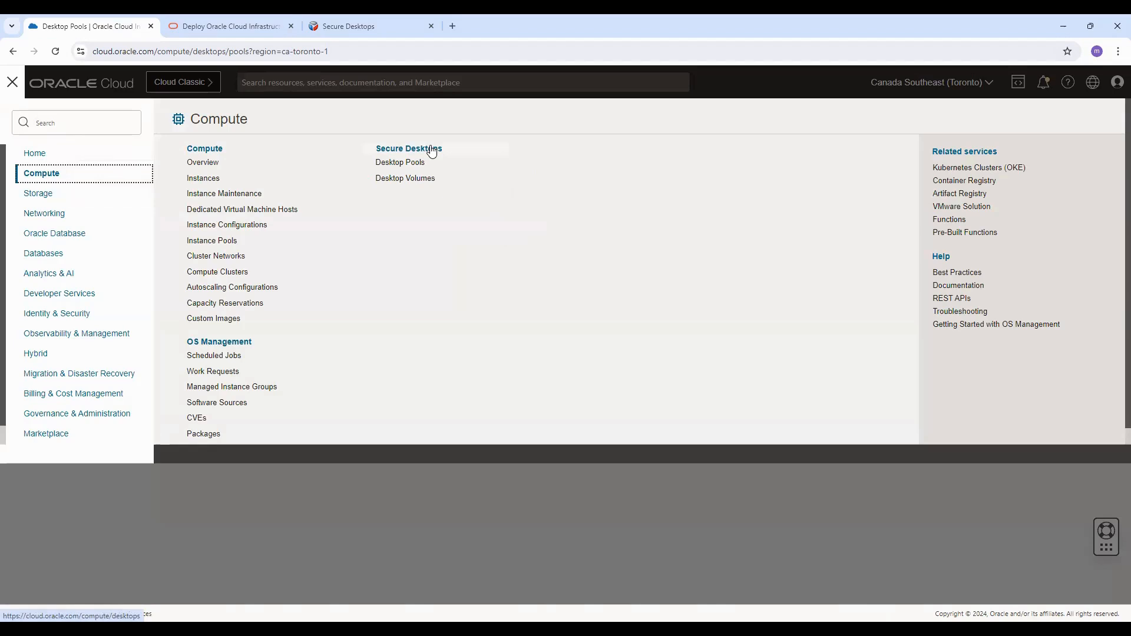
{"action": "left_click", "coordinate": [416, 499]}
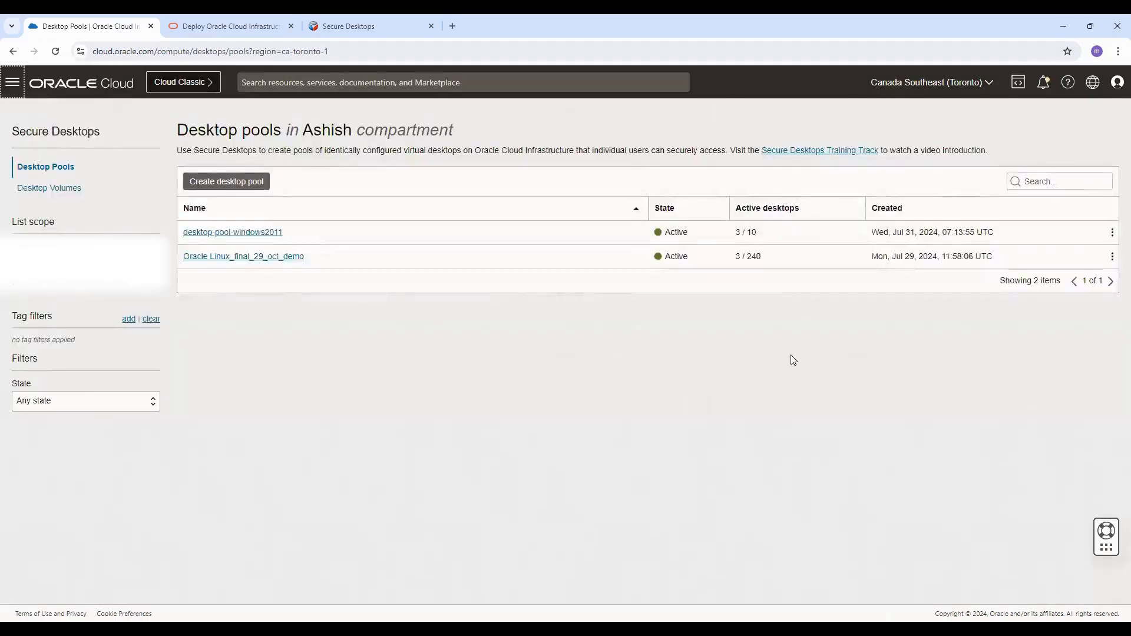
Step: Switch the region to India South (Hyderabad) and reload the desktop pools page
{"action": "left_click", "coordinate": [958, 83]}
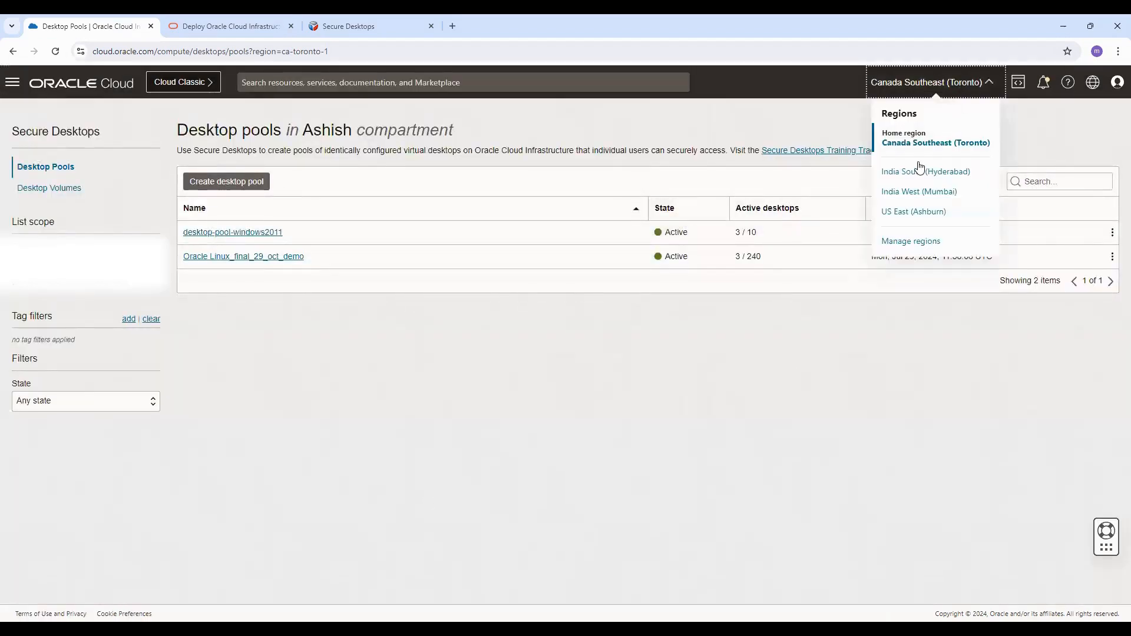
{"action": "left_click", "coordinate": [921, 171]}
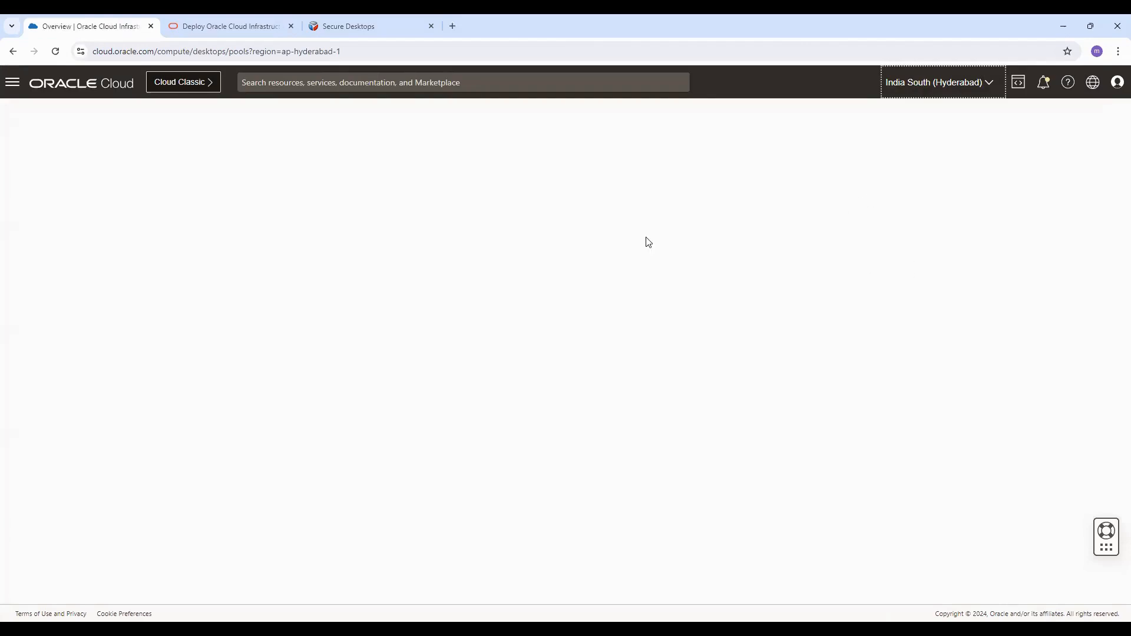
{"action": "right_click", "coordinate": [106, 173]}
{"action": "left_click", "coordinate": [154, 220]}
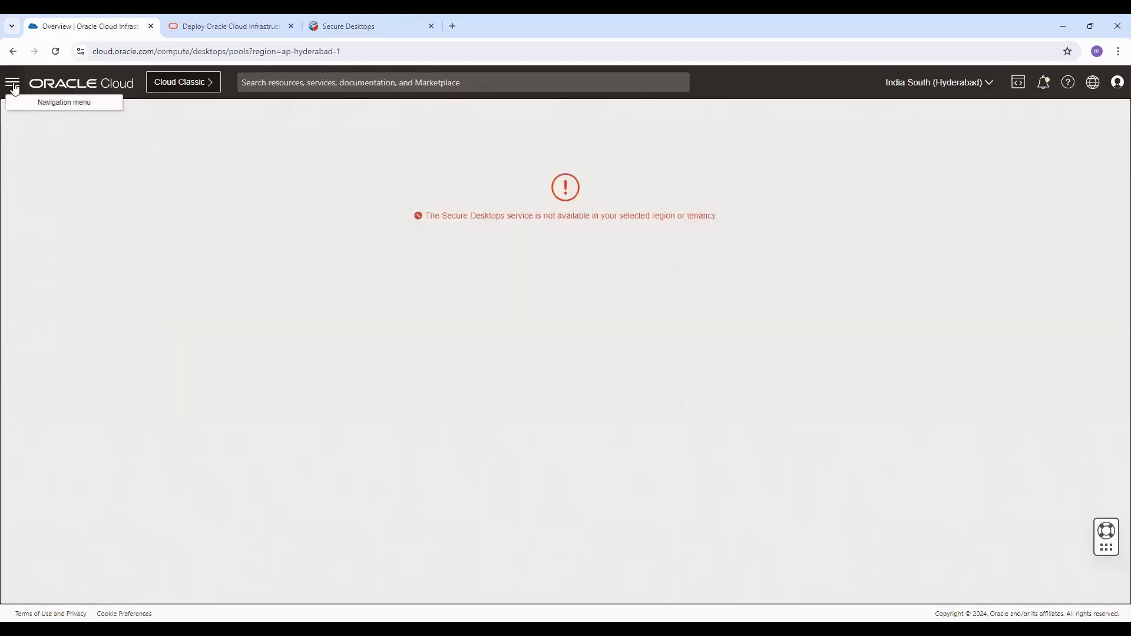
{"action": "triple_click", "coordinate": [489, 216]}
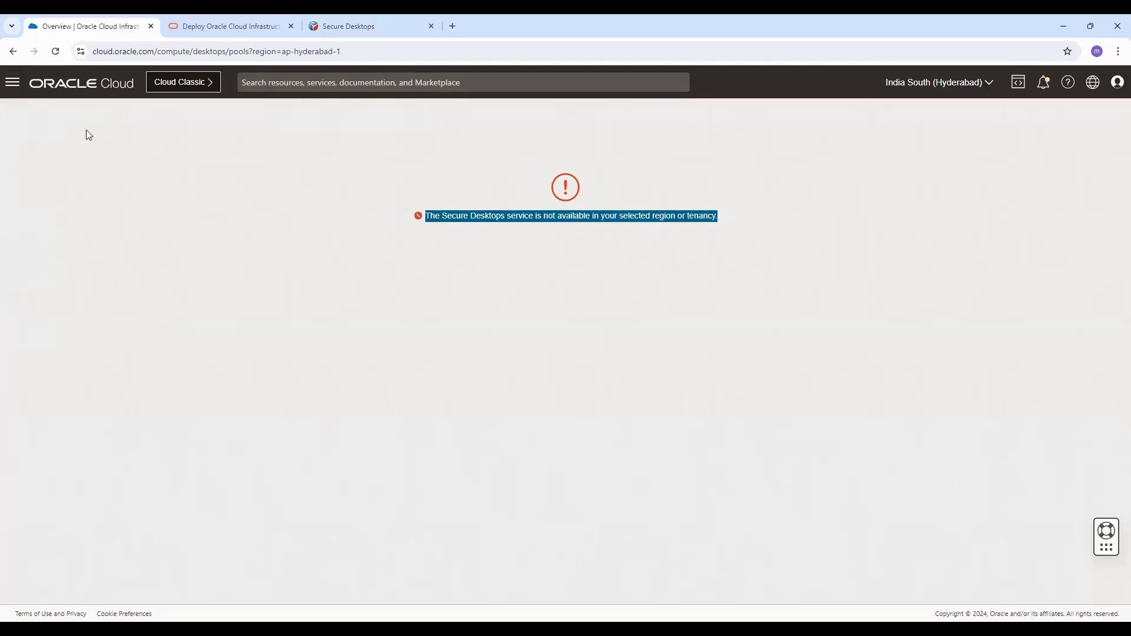
Step: Switch back to the Canada Southeast (Toronto) home region and reload the page
{"action": "left_click", "coordinate": [964, 85]}
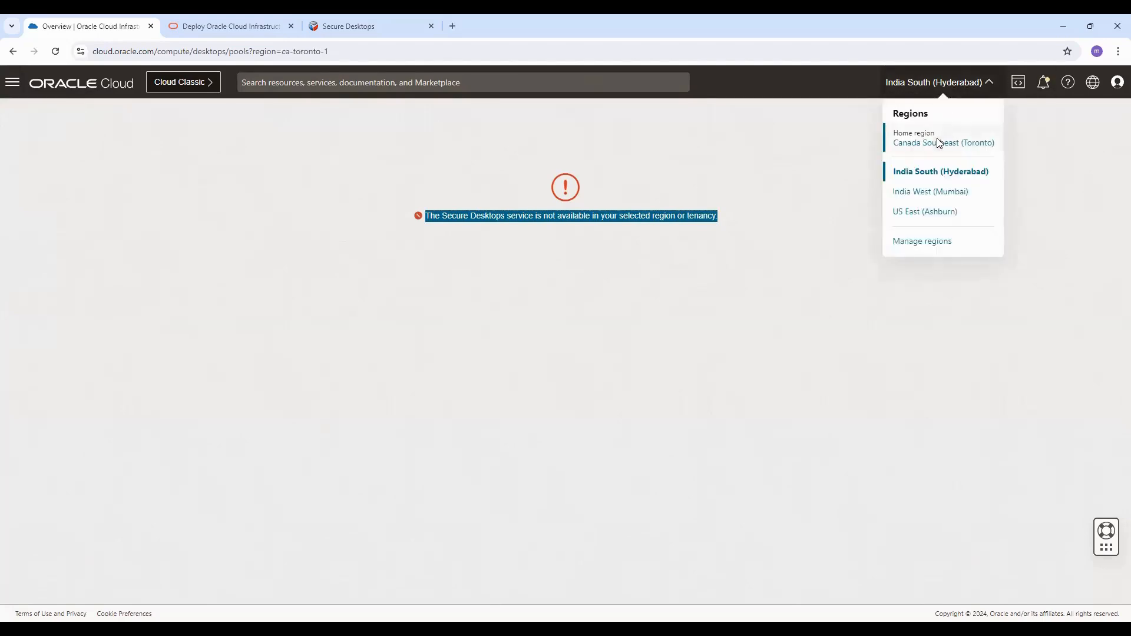
{"action": "left_click", "coordinate": [938, 143]}
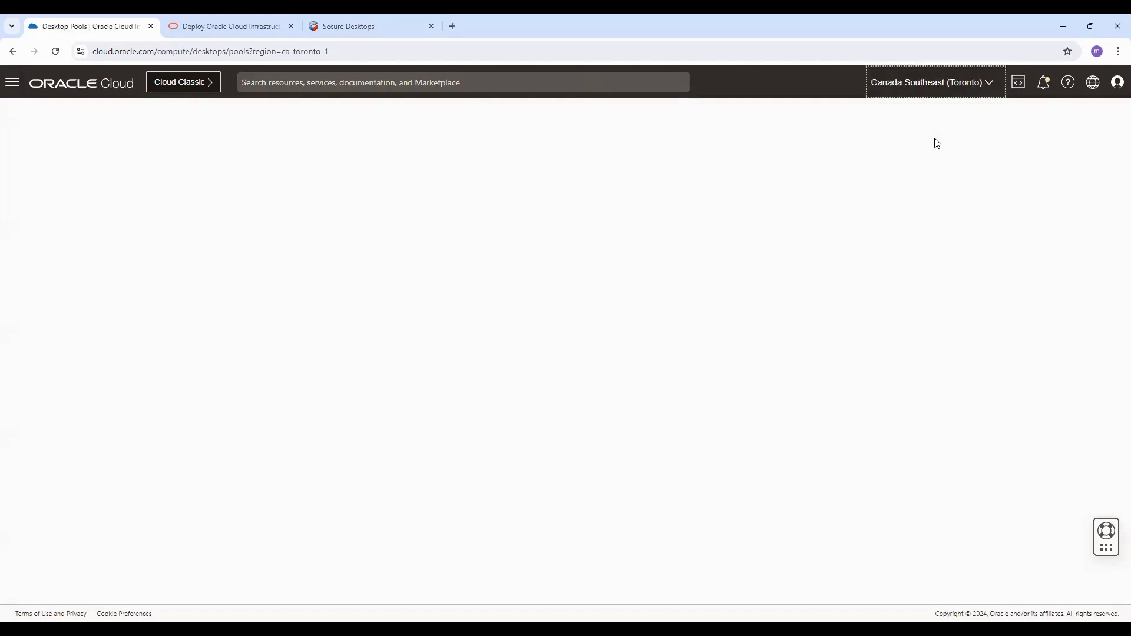
{"action": "right_click", "coordinate": [309, 200]}
{"action": "left_click", "coordinate": [333, 241]}
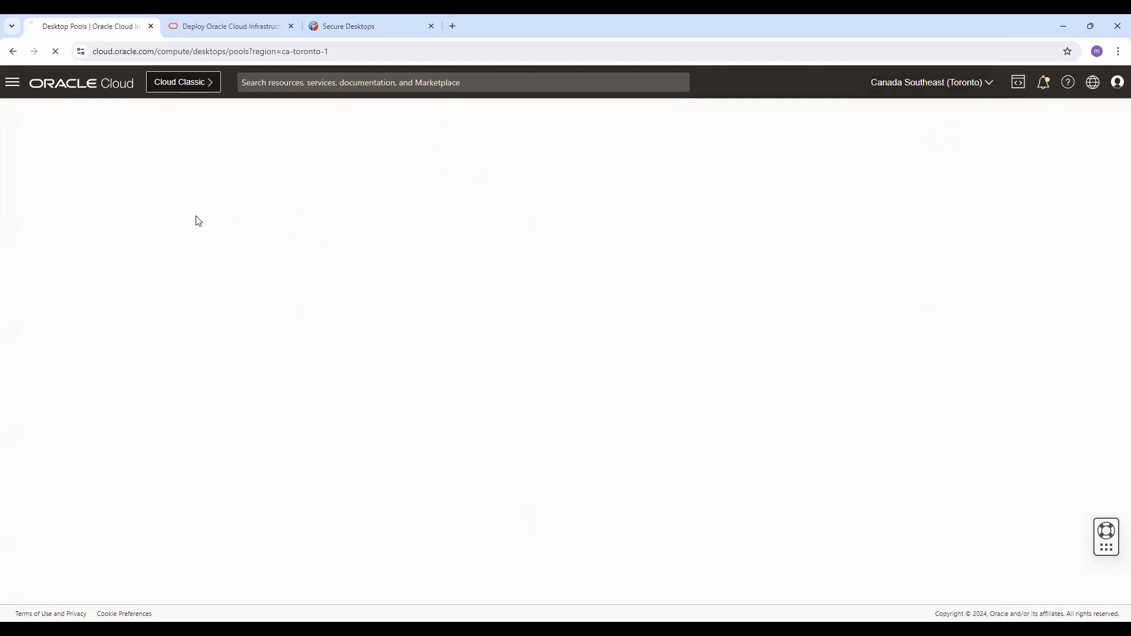
Step: Go to Secure Desktops desktop pools, then open the Compute Custom Images list
{"action": "left_click", "coordinate": [13, 86]}
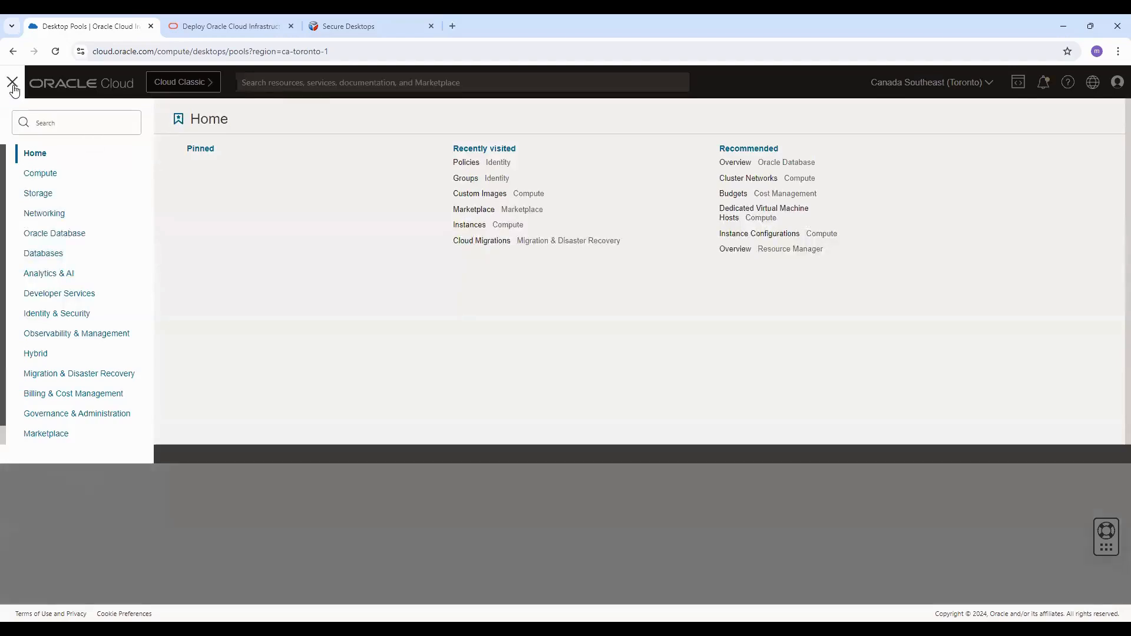
{"action": "left_click", "coordinate": [32, 177]}
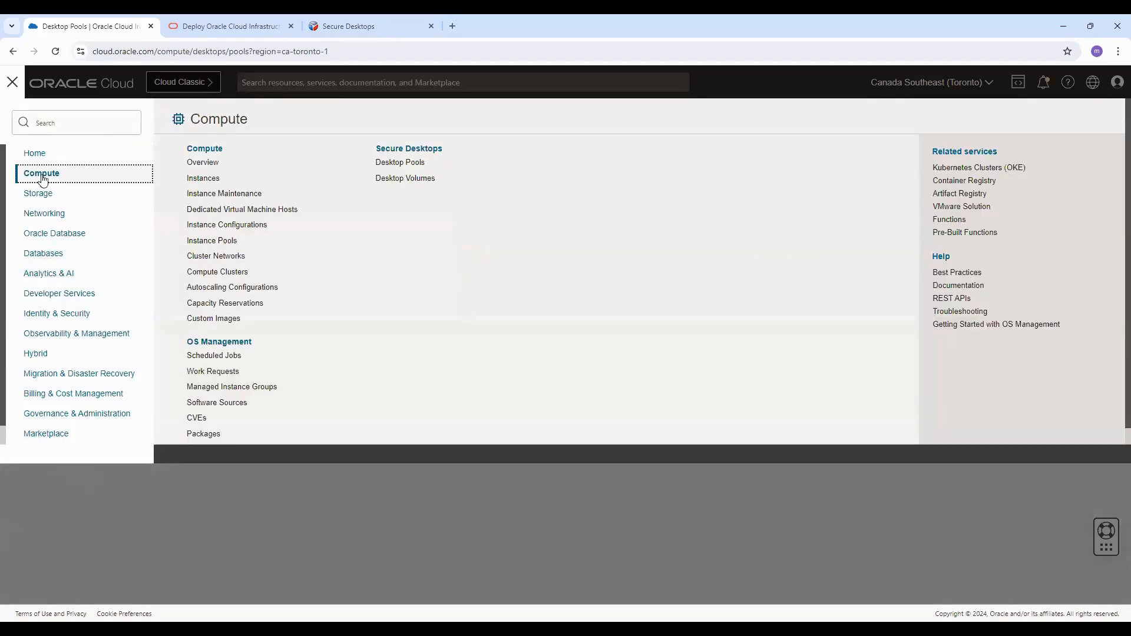
{"action": "left_click", "coordinate": [408, 149]}
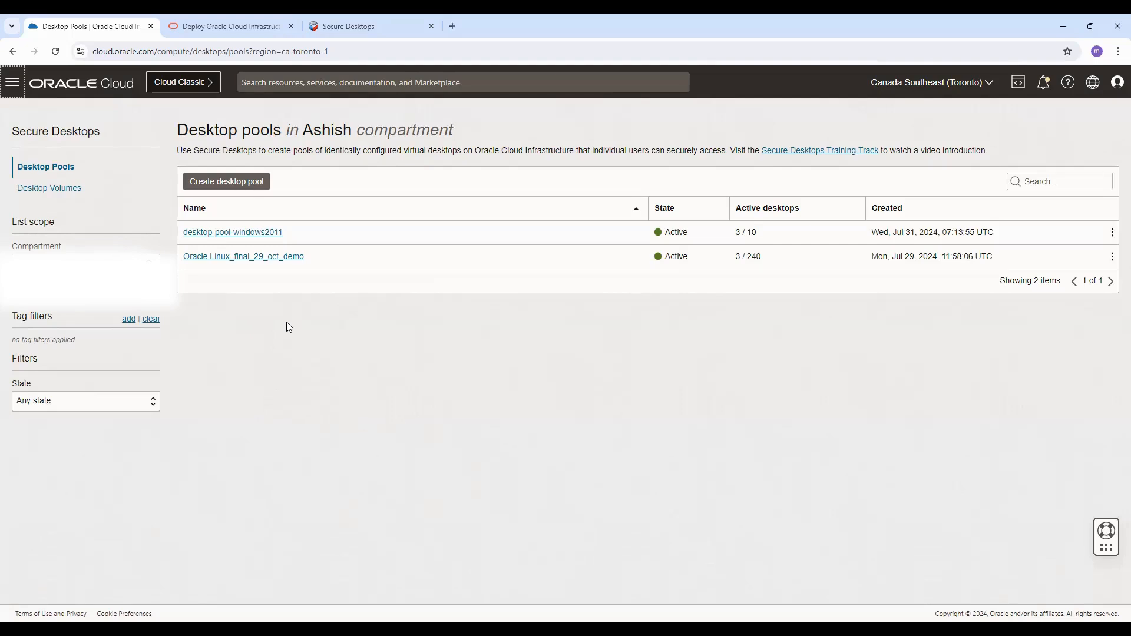
{"action": "left_click", "coordinate": [9, 88]}
{"action": "left_click", "coordinate": [31, 179]}
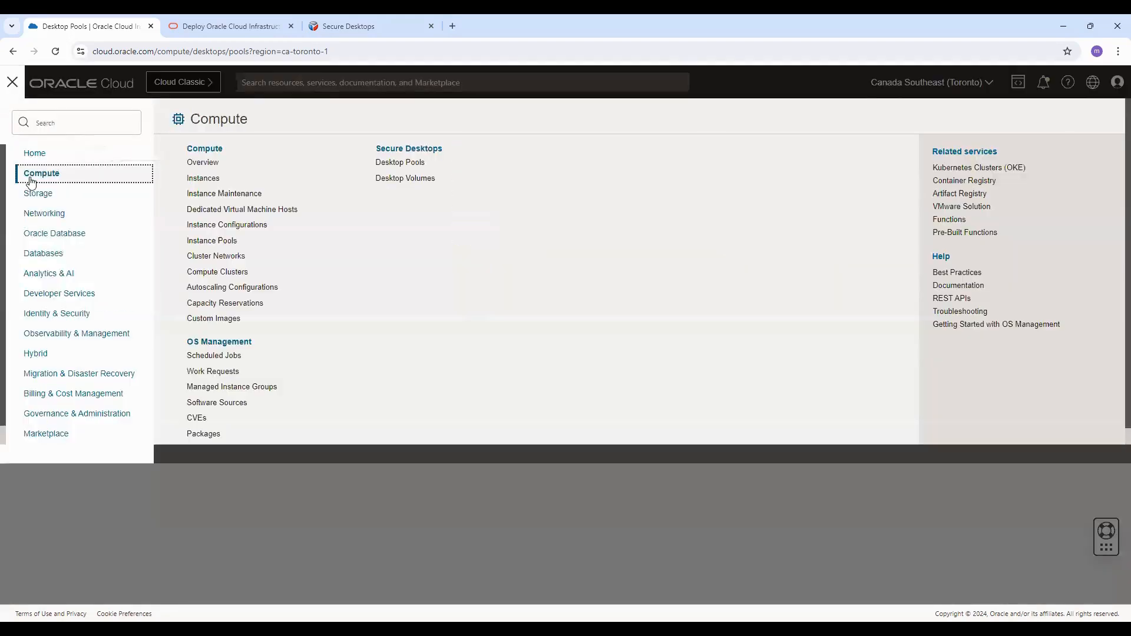
{"action": "left_click", "coordinate": [220, 319]}
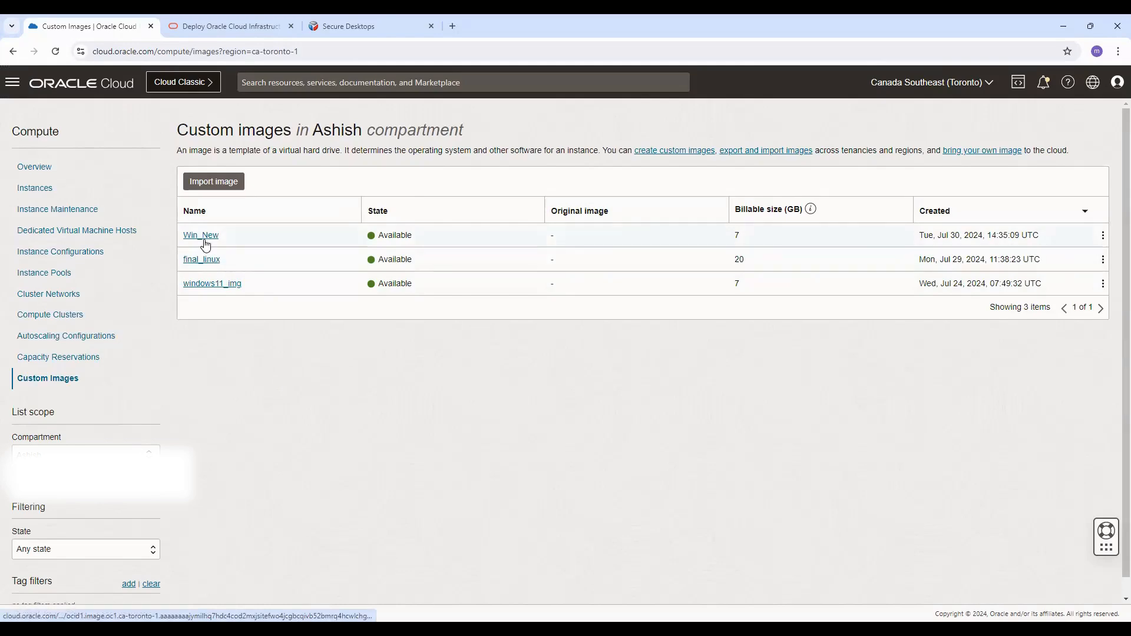
Step: Open the final_linux custom image and review its free-form tags
{"action": "left_click", "coordinate": [206, 261]}
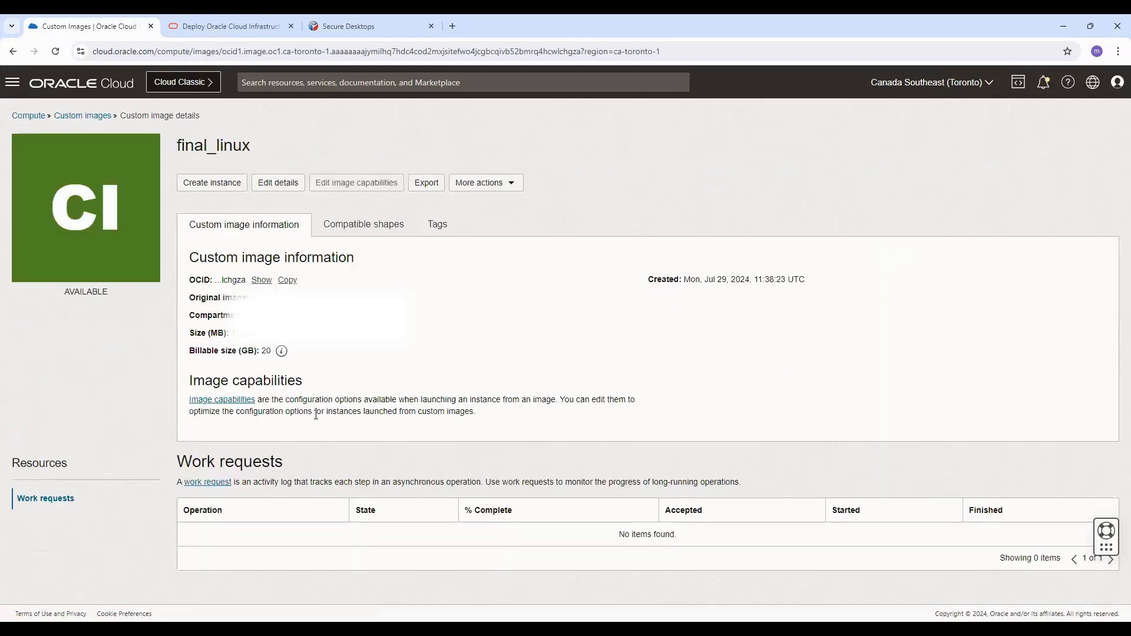
{"action": "left_click", "coordinate": [436, 229]}
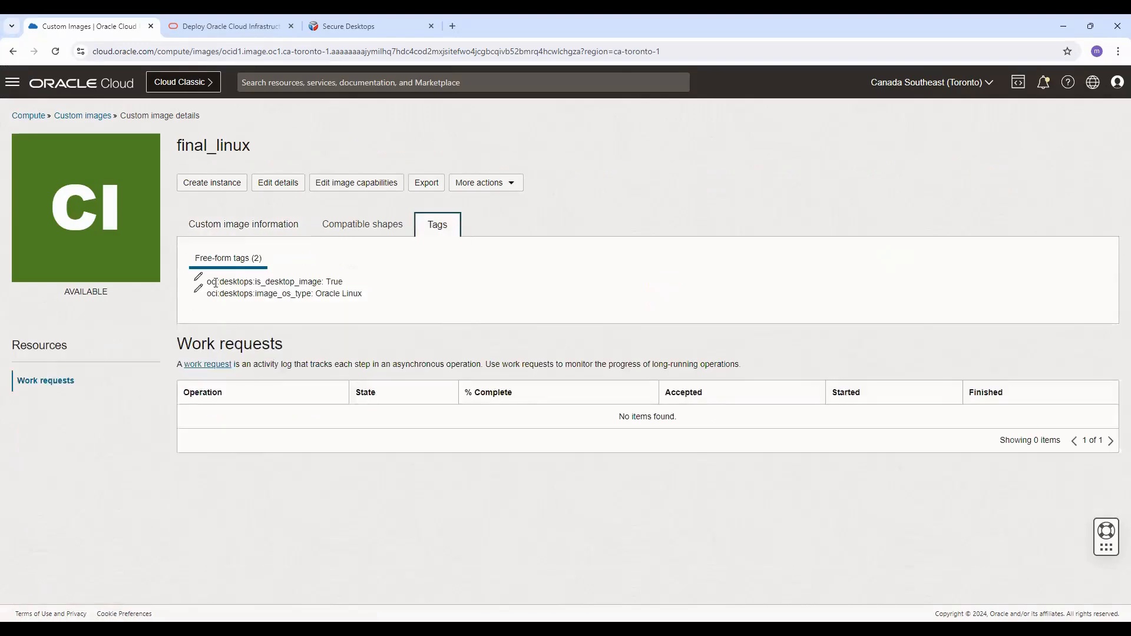
{"action": "left_click_drag", "start_coordinate": [211, 282], "coordinate": [362, 291]}
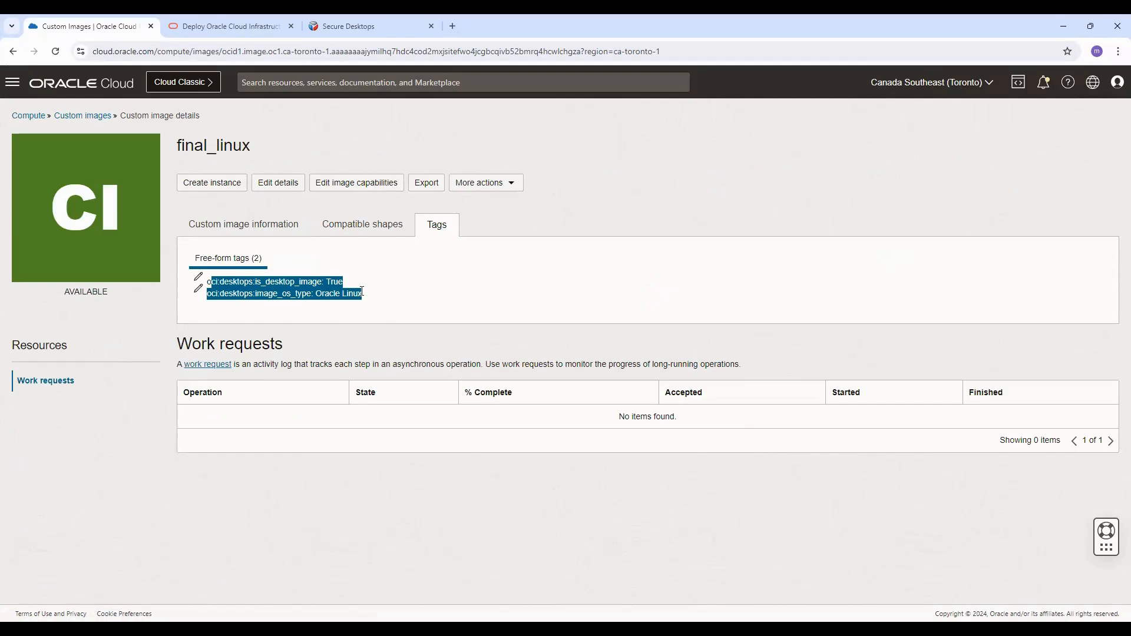
Step: Return to the custom images list, open the Import image panel and cancel it
{"action": "left_click", "coordinate": [70, 122]}
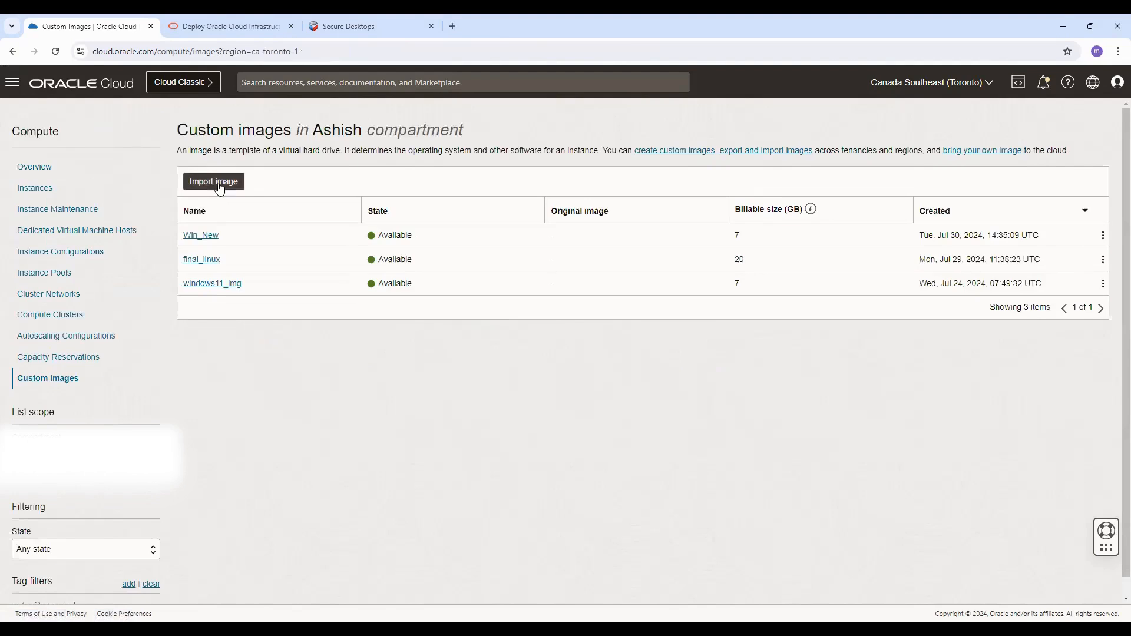
{"action": "left_click", "coordinate": [213, 181]}
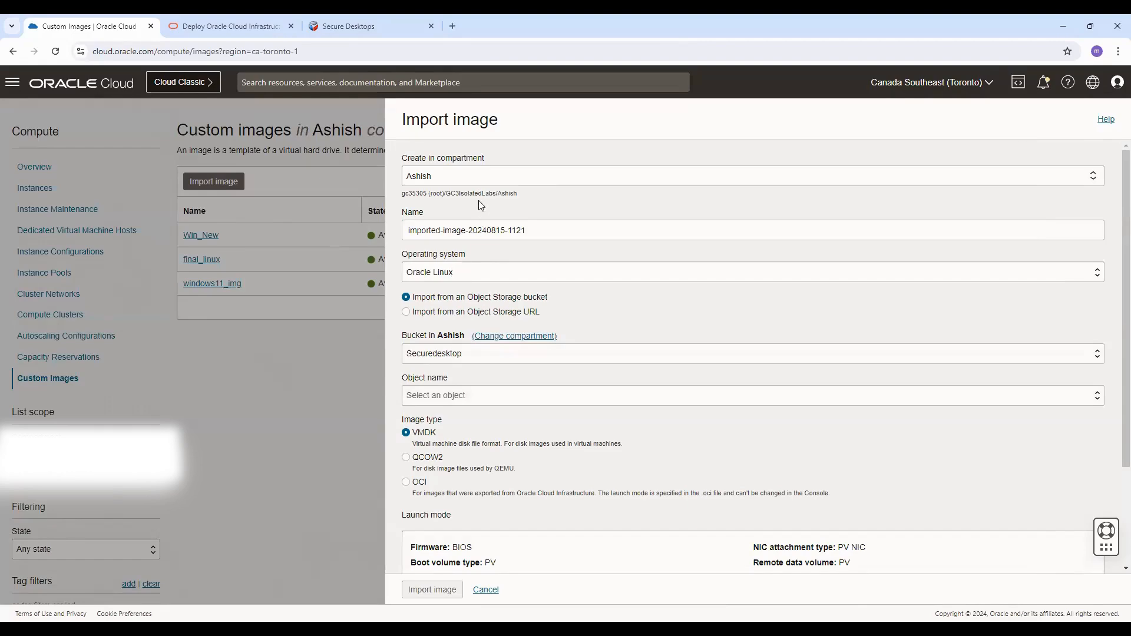
{"action": "left_click", "coordinate": [486, 589]}
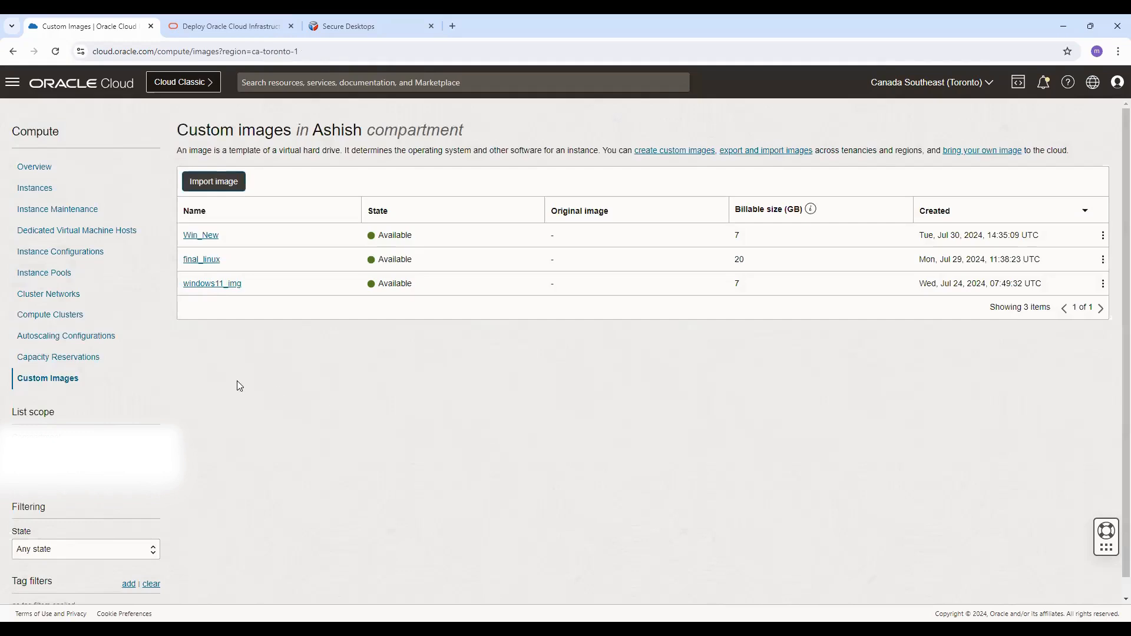
Step: Open Desktop Pools, start creating a desktop pool, and name it windows11
{"action": "left_click", "coordinate": [12, 83]}
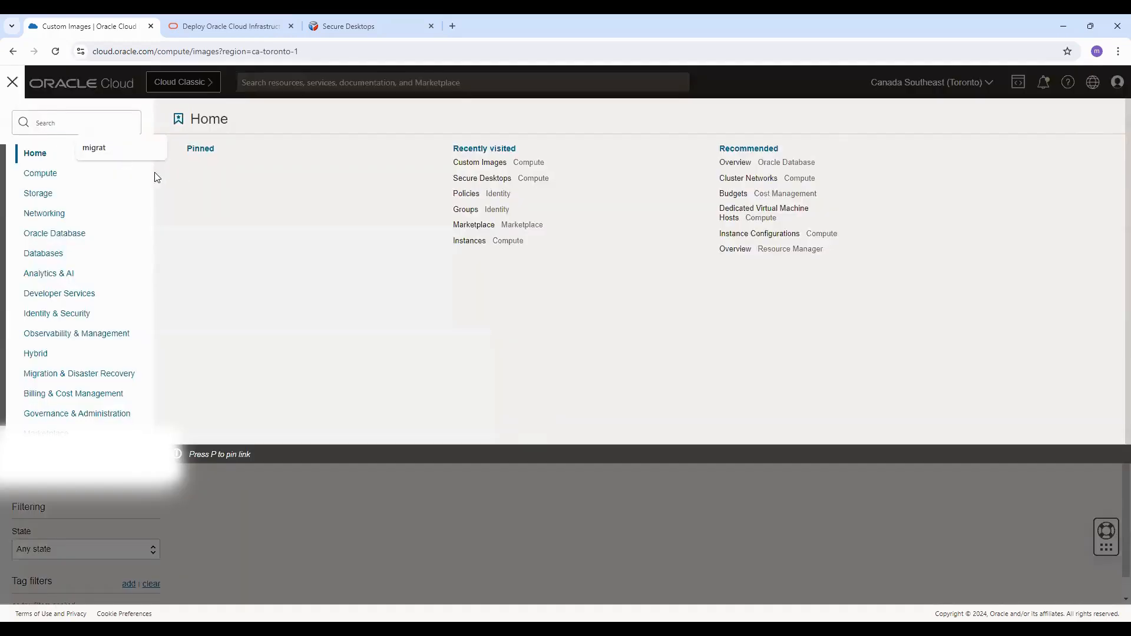
{"action": "left_click", "coordinate": [41, 172]}
{"action": "left_click", "coordinate": [400, 162]}
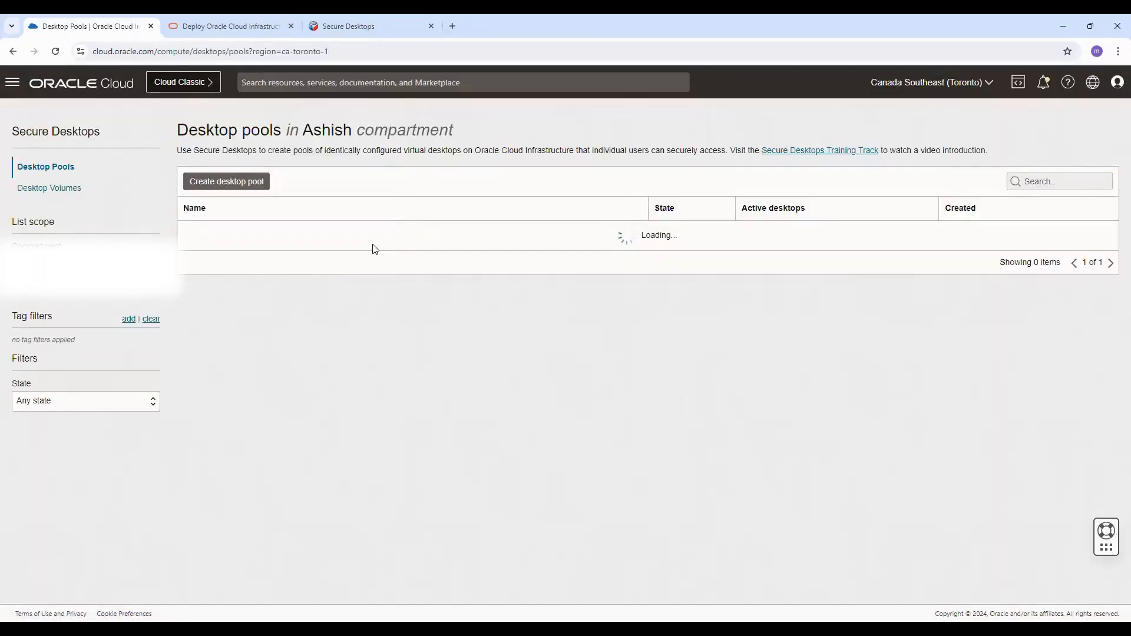
{"action": "left_click", "coordinate": [239, 182]}
{"action": "triple_click", "coordinate": [101, 190]}
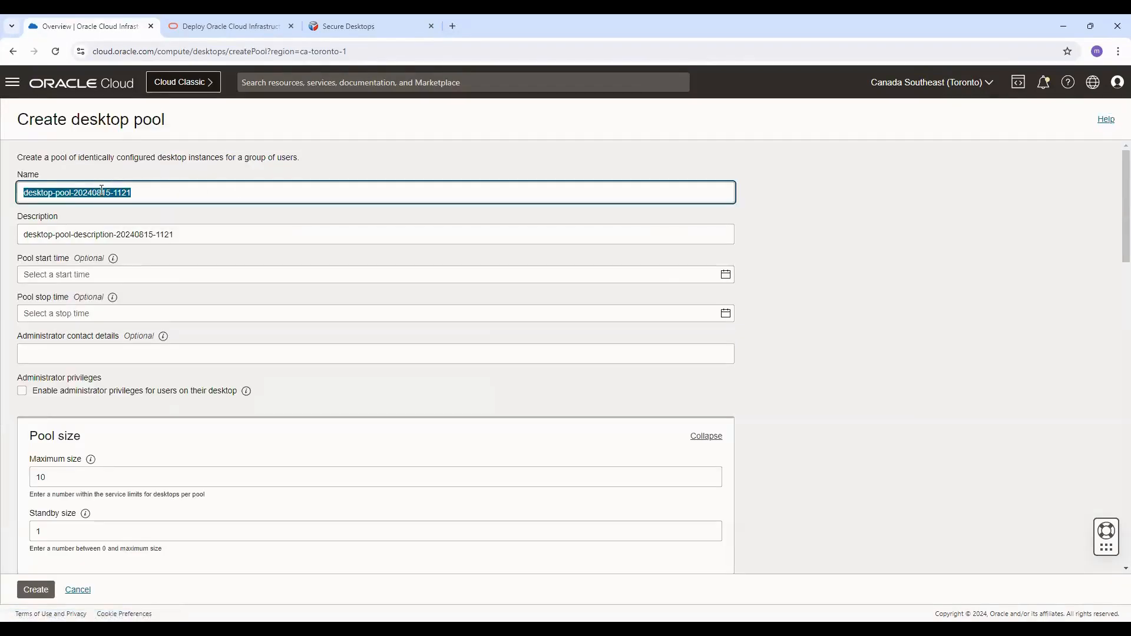
{"action": "type", "text": "w"}
{"action": "type", "text": "i"}
{"action": "key", "text": "BackSpace"}
{"action": "key", "text": "BackSpace"}
{"action": "type", "text": "windoes"}
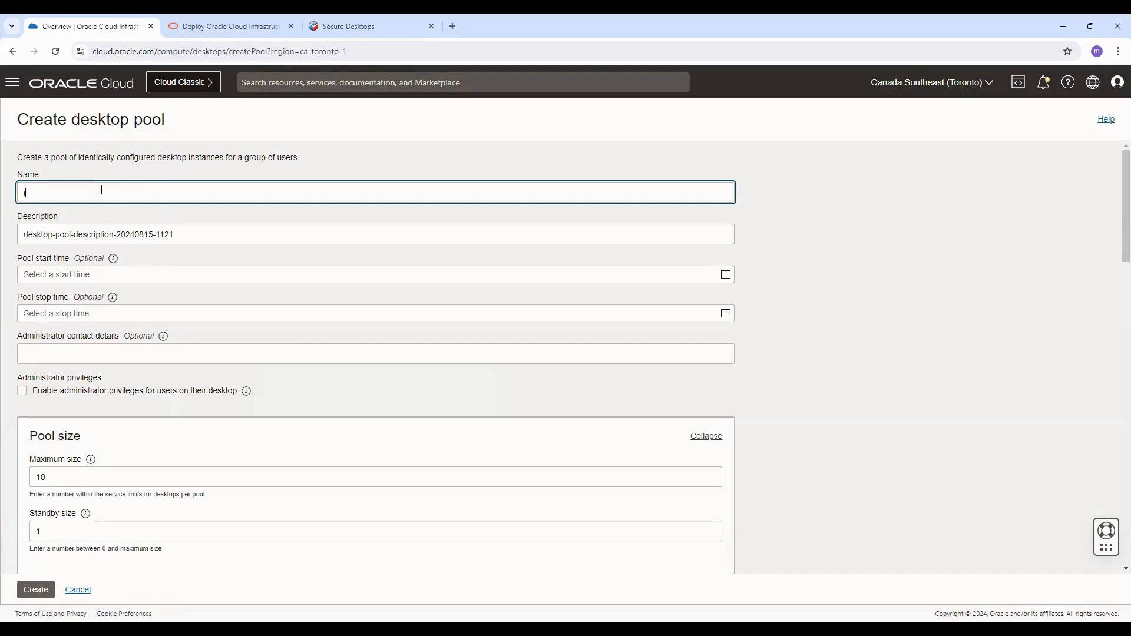
{"action": "type", "text": "s11"}
Step: Set the pool description to windows11-india user
{"action": "double_click", "coordinate": [89, 234]}
{"action": "left_click", "coordinate": [84, 194]}
{"action": "key", "text": "ctrl+a"}
{"action": "key", "text": "ctrl+c"}
{"action": "left_click", "coordinate": [86, 229]}
{"action": "key", "text": "ctrl+v"}
{"action": "key", "text": "ctrl+a"}
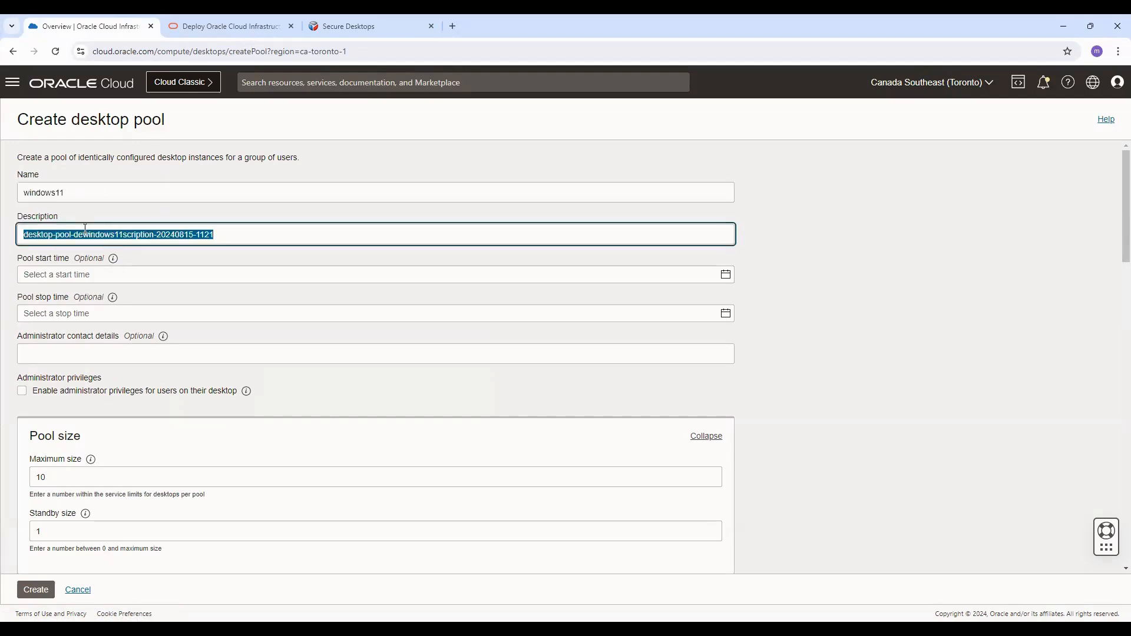
{"action": "key", "text": "ctrl+v"}
{"action": "type", "text": "-inda"}
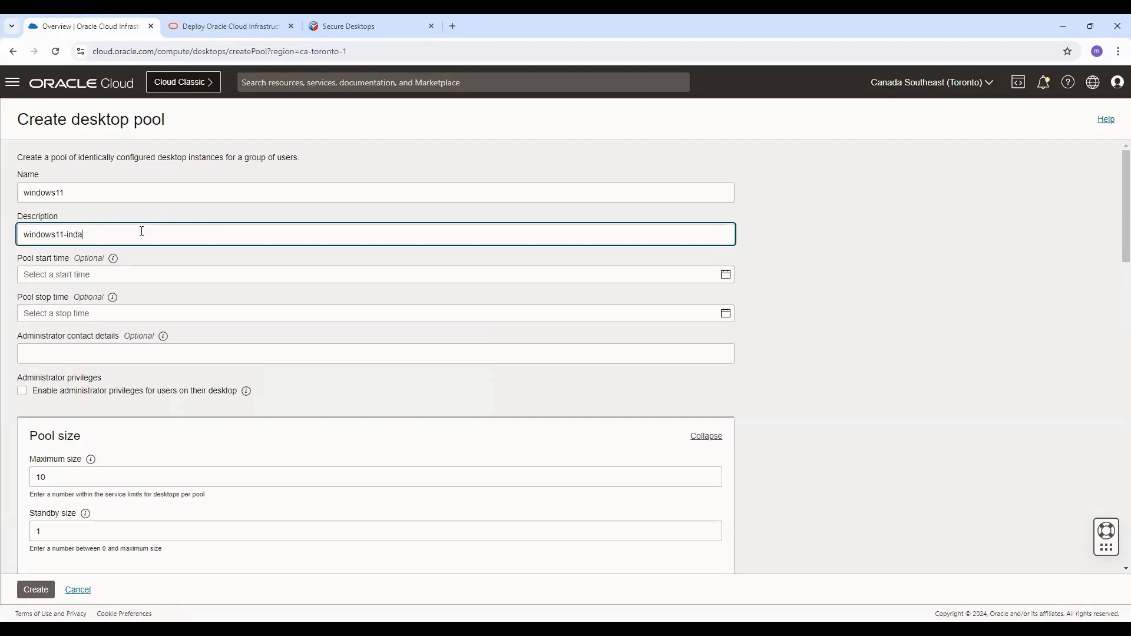
{"action": "key", "text": "BackSpace"}
{"action": "type", "text": "ia user"}
{"action": "mouse_move", "coordinate": [114, 265]}
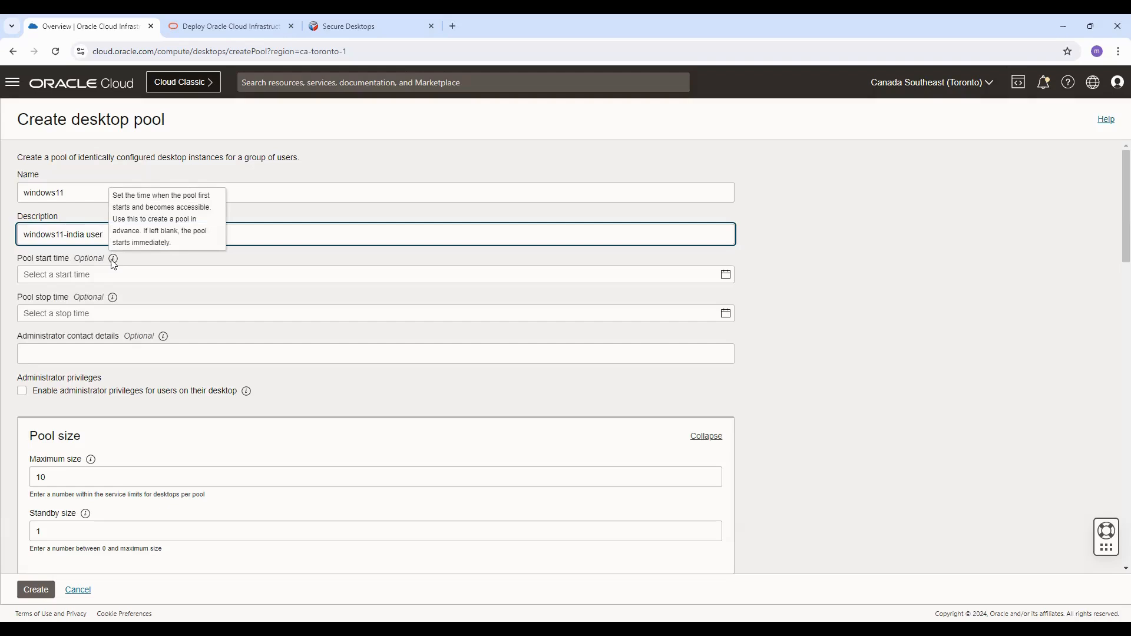
{"action": "mouse_move", "coordinate": [120, 300]}
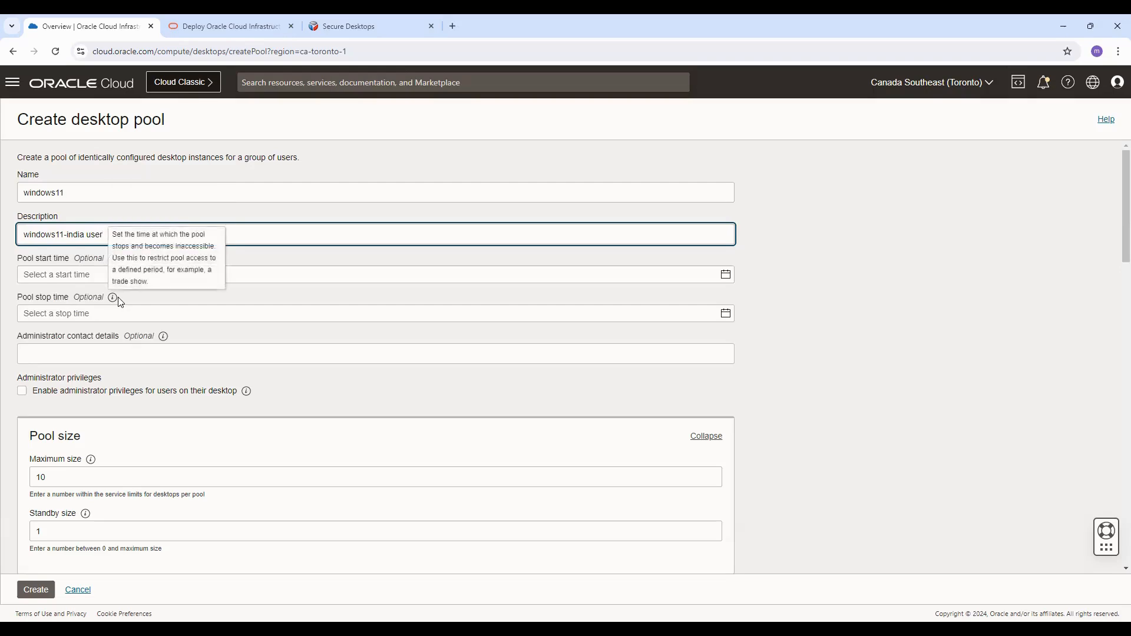
{"action": "scroll", "coordinate": [120, 303], "scroll_direction": "down", "scroll_amount": 2}
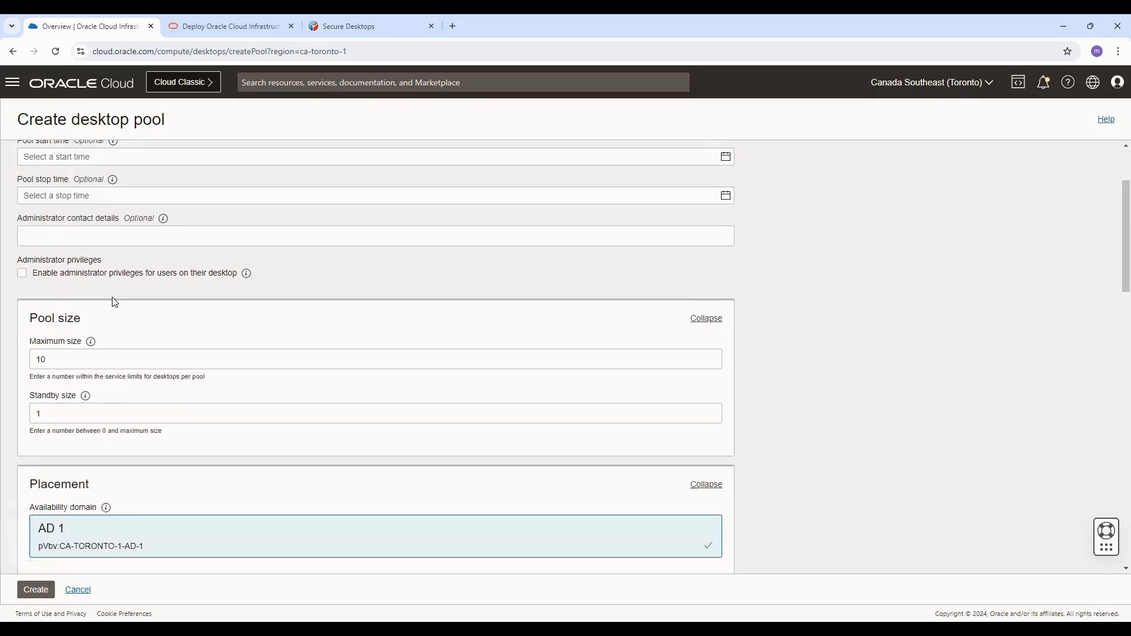
{"action": "left_click", "coordinate": [42, 279]}
{"action": "left_click", "coordinate": [43, 280]}
{"action": "scroll", "coordinate": [177, 283], "scroll_direction": "down", "scroll_amount": 2}
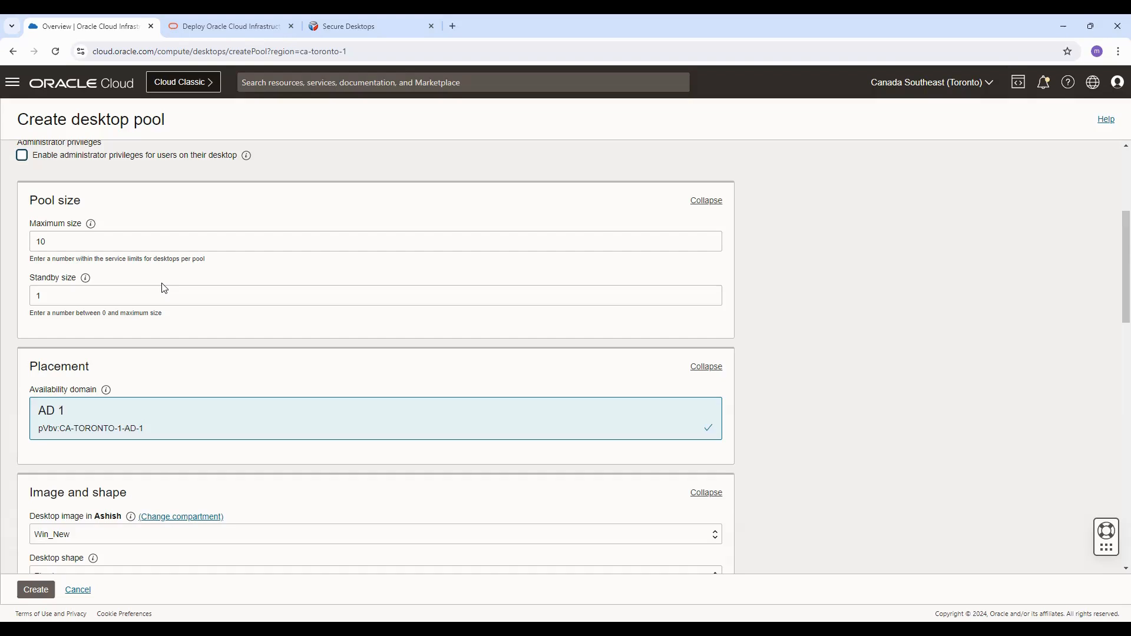
Step: Set the pool's maximum size to 200
{"action": "left_click", "coordinate": [66, 241]}
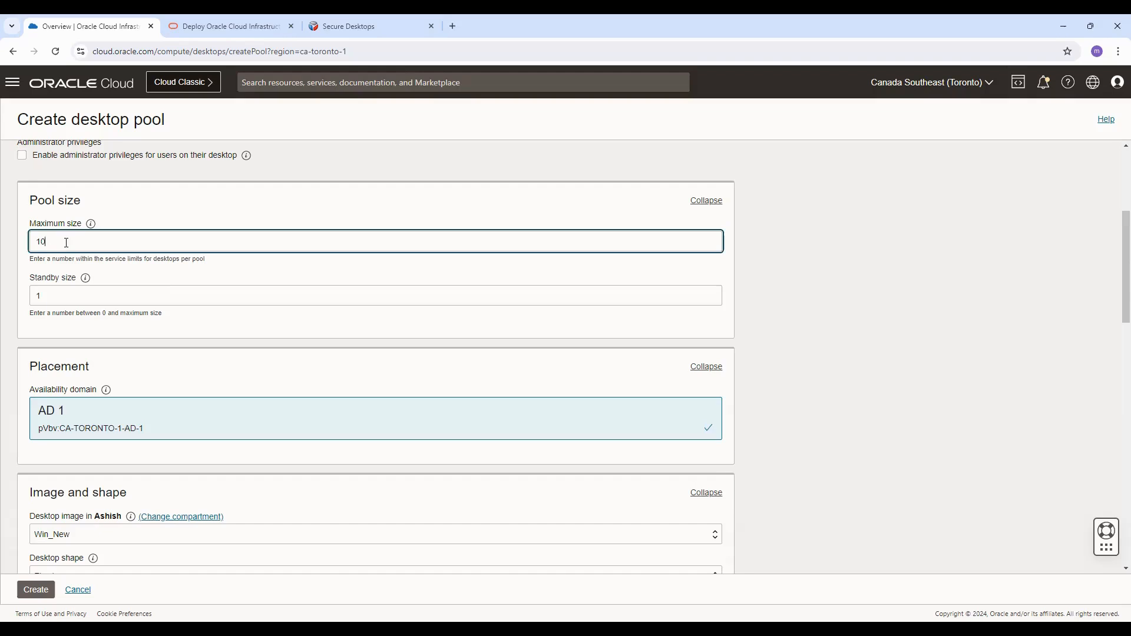
{"action": "double_click", "coordinate": [66, 242]}
{"action": "type", "text": "200"}
Step: Review the placement, desktop image and desktop shape settings of the pool
{"action": "scroll", "coordinate": [80, 293], "scroll_direction": "down", "scroll_amount": 1}
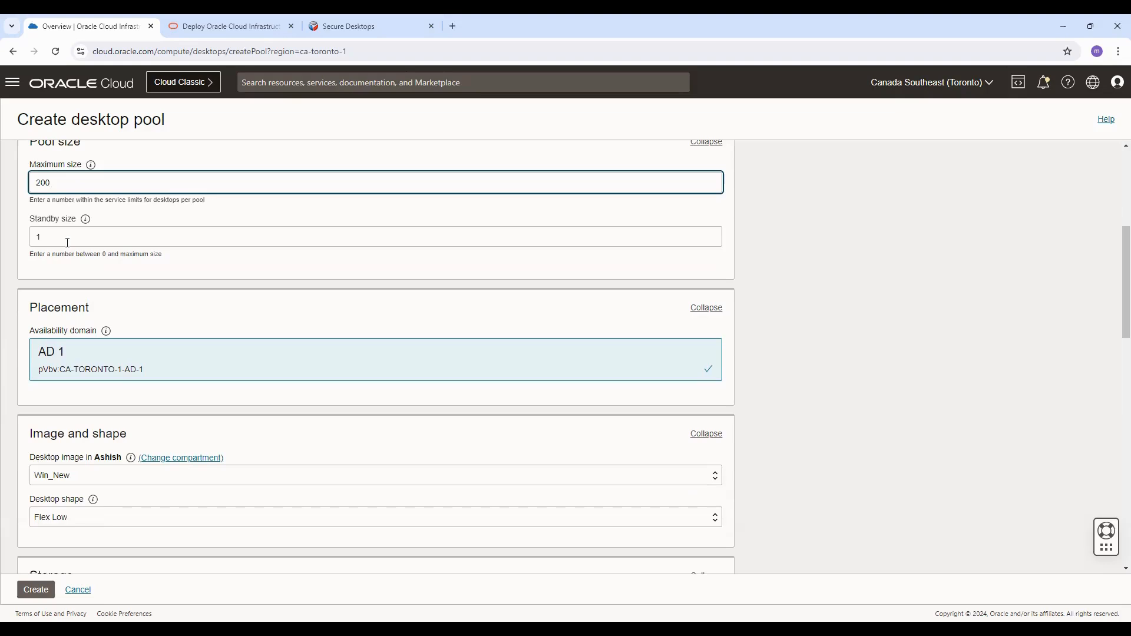
{"action": "scroll", "coordinate": [74, 247], "scroll_direction": "down", "scroll_amount": 1}
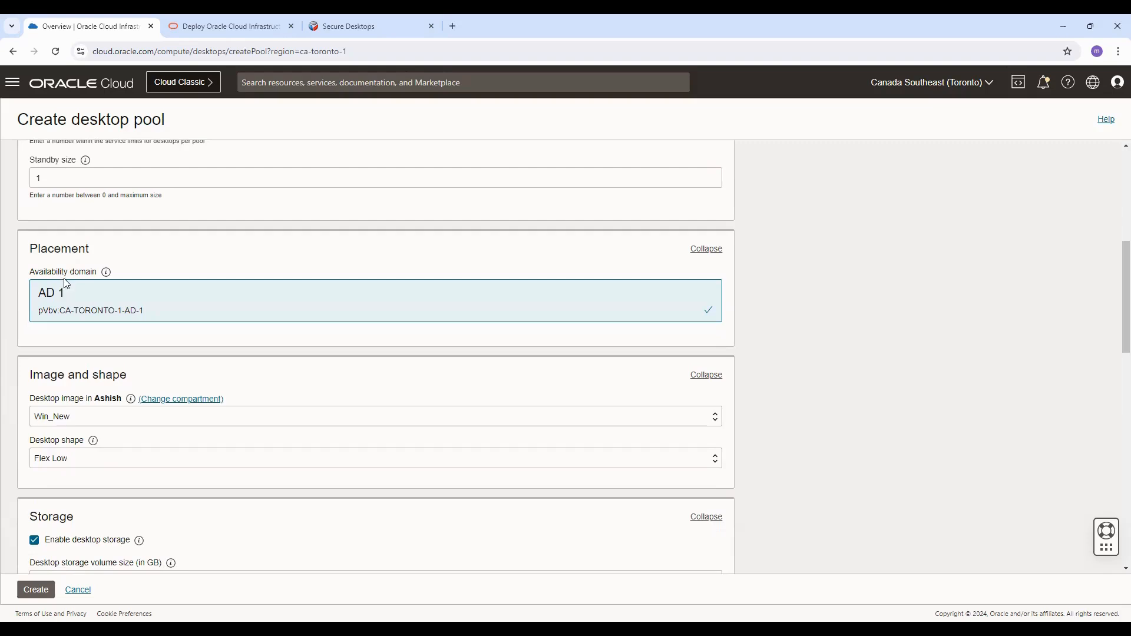
{"action": "scroll", "coordinate": [136, 287], "scroll_direction": "down", "scroll_amount": 1}
{"action": "scroll", "coordinate": [136, 288], "scroll_direction": "down", "scroll_amount": 1}
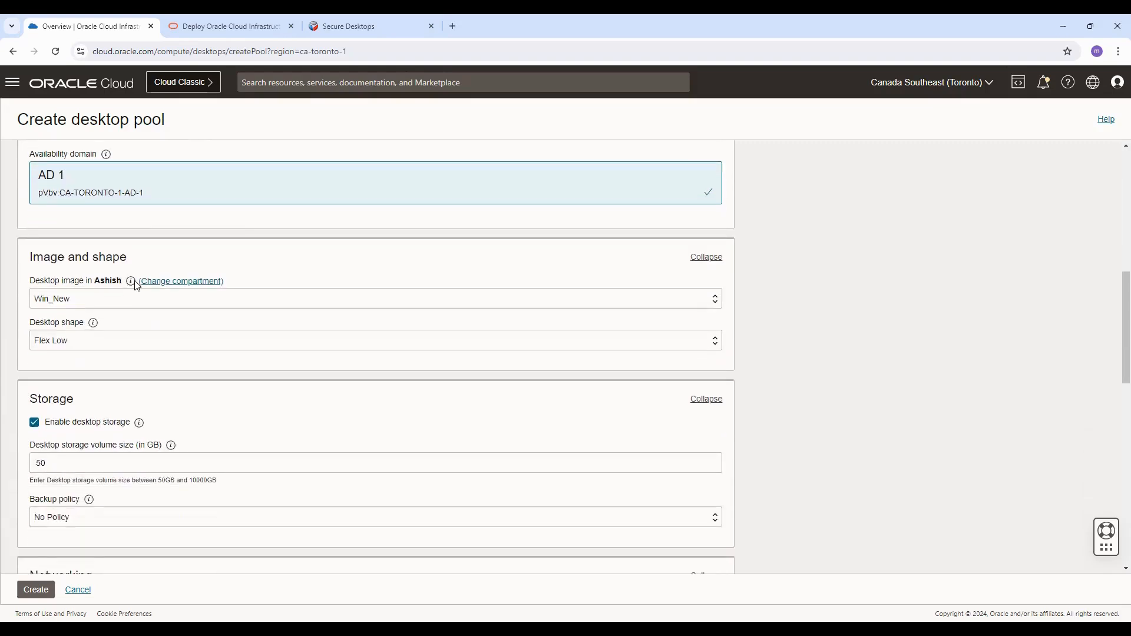
{"action": "triple_click", "coordinate": [49, 262]}
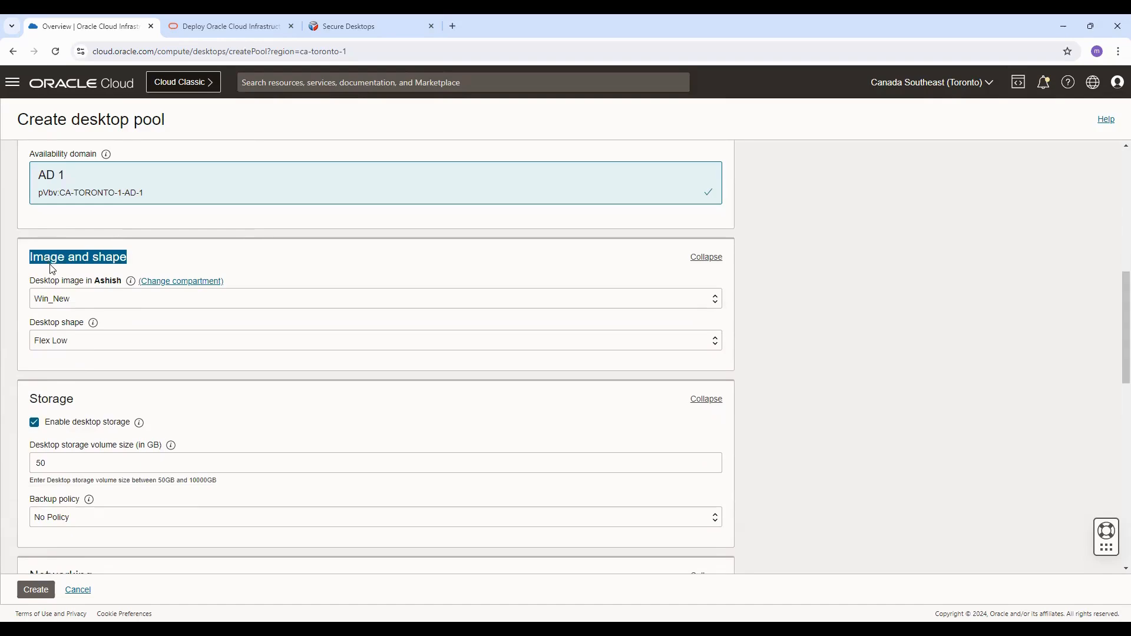
{"action": "left_click", "coordinate": [90, 305]}
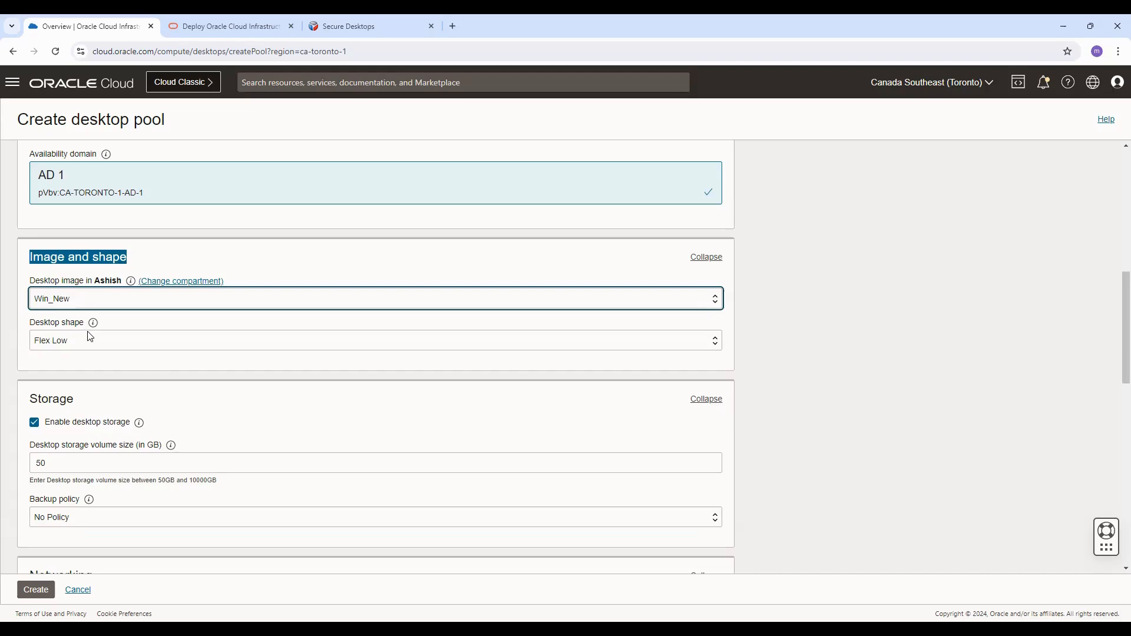
{"action": "left_click", "coordinate": [139, 367]}
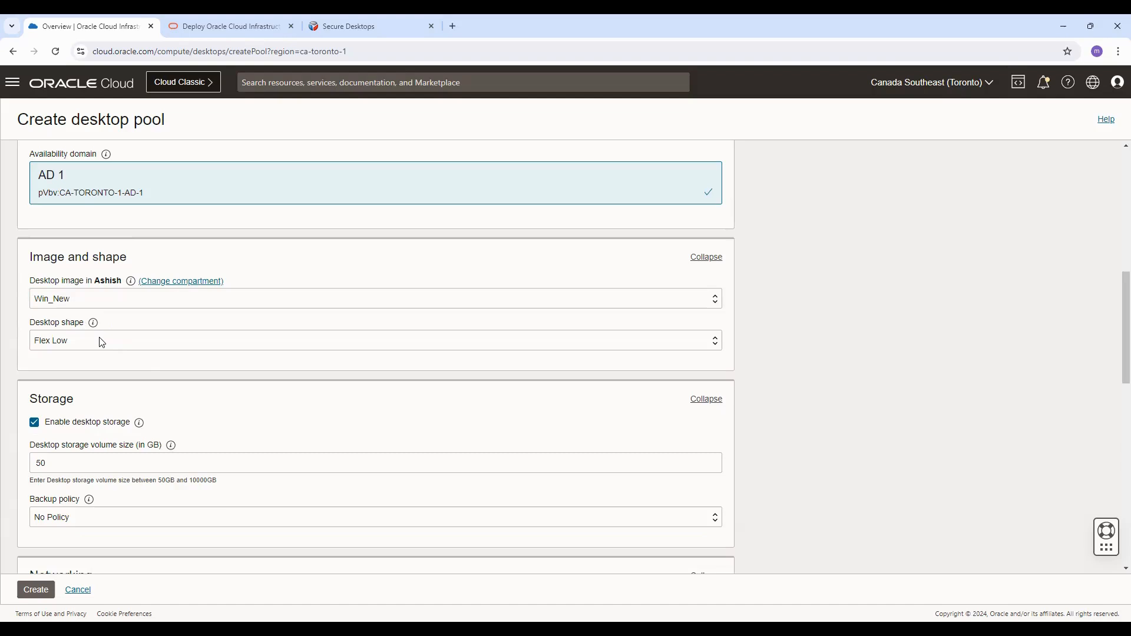
{"action": "left_click", "coordinate": [101, 341]}
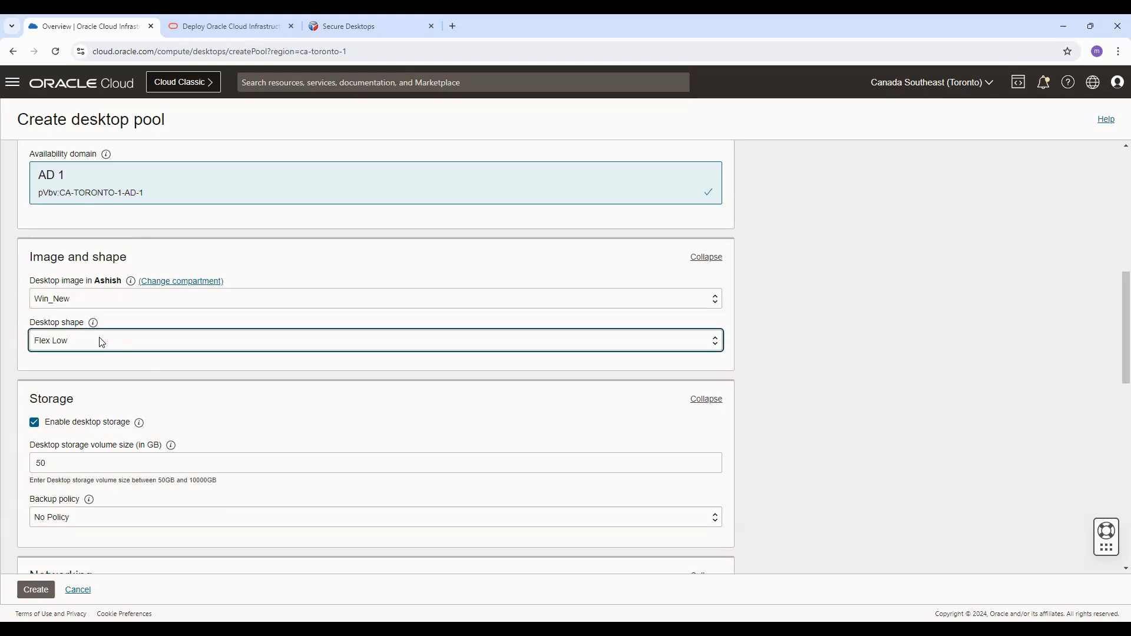
{"action": "left_click", "coordinate": [183, 314]}
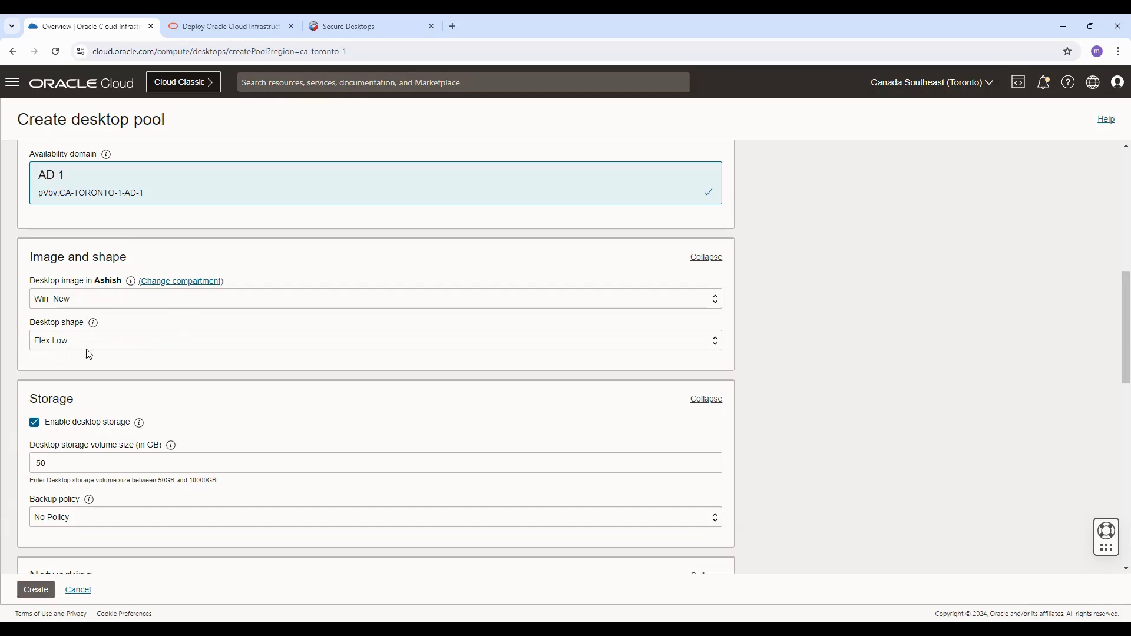
Step: Turn off desktop storage for the pool
{"action": "scroll", "coordinate": [133, 379], "scroll_direction": "down", "scroll_amount": 2}
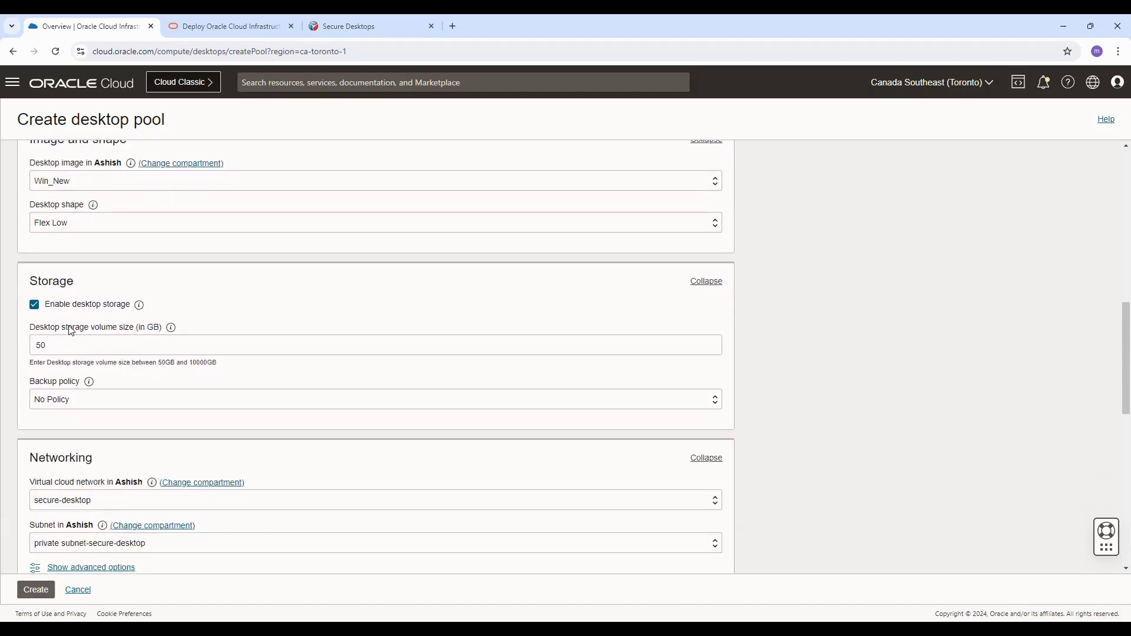
{"action": "left_click", "coordinate": [97, 307]}
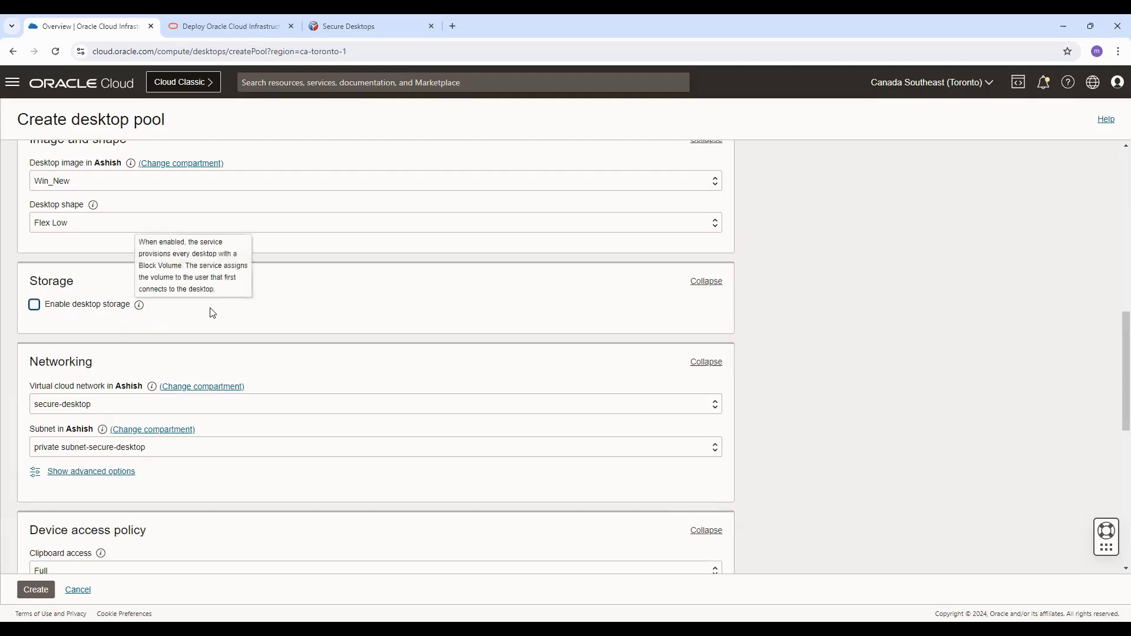
Step: Review the networking and device access policy settings of the pool
{"action": "scroll", "coordinate": [183, 315], "scroll_direction": "down", "scroll_amount": 1}
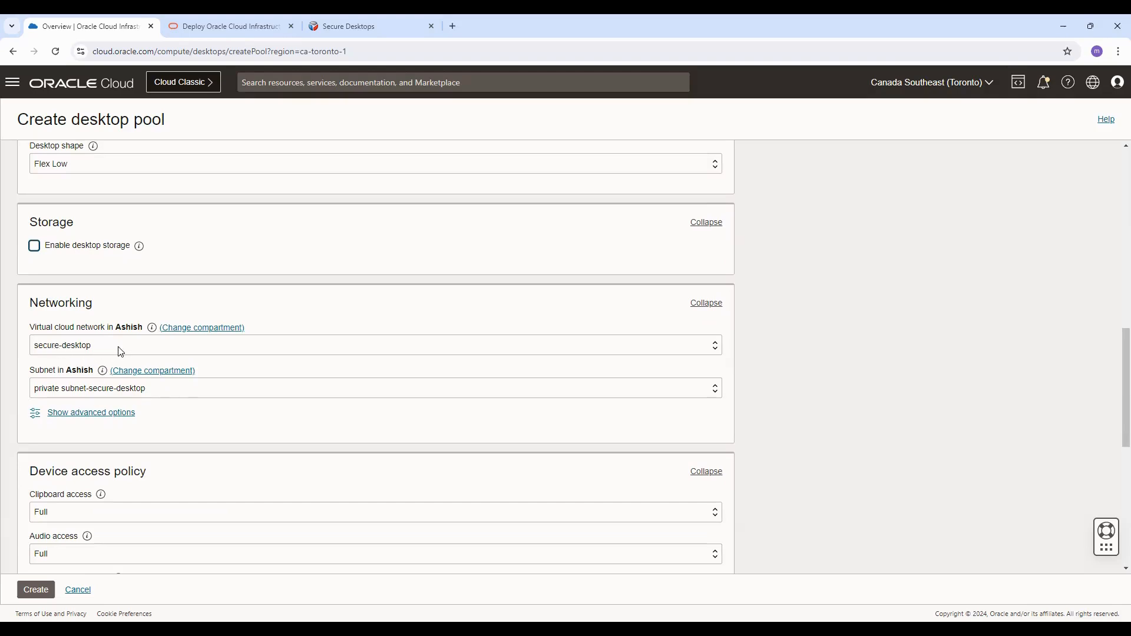
{"action": "scroll", "coordinate": [120, 351], "scroll_direction": "down", "scroll_amount": 3}
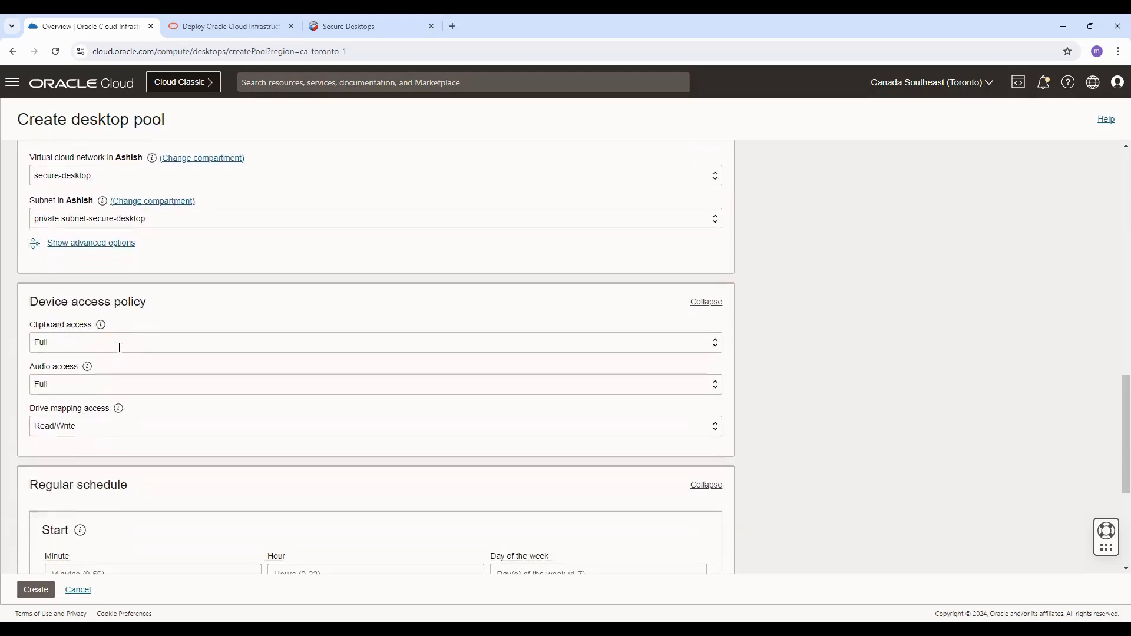
{"action": "triple_click", "coordinate": [78, 295]}
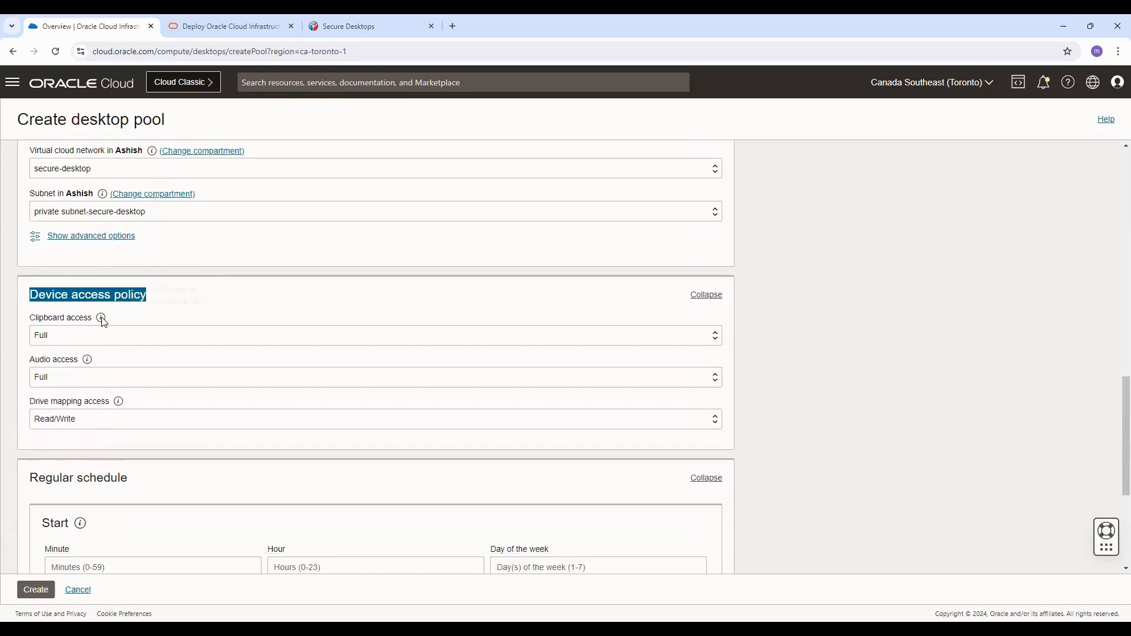
{"action": "mouse_move", "coordinate": [102, 320]}
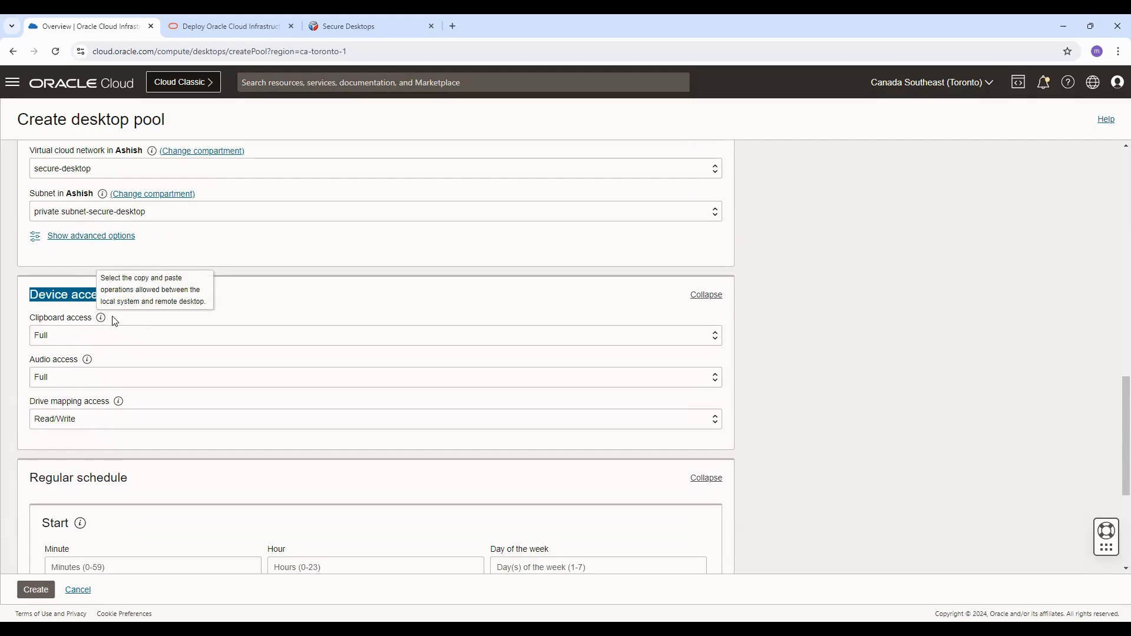
{"action": "left_click", "coordinate": [94, 344]}
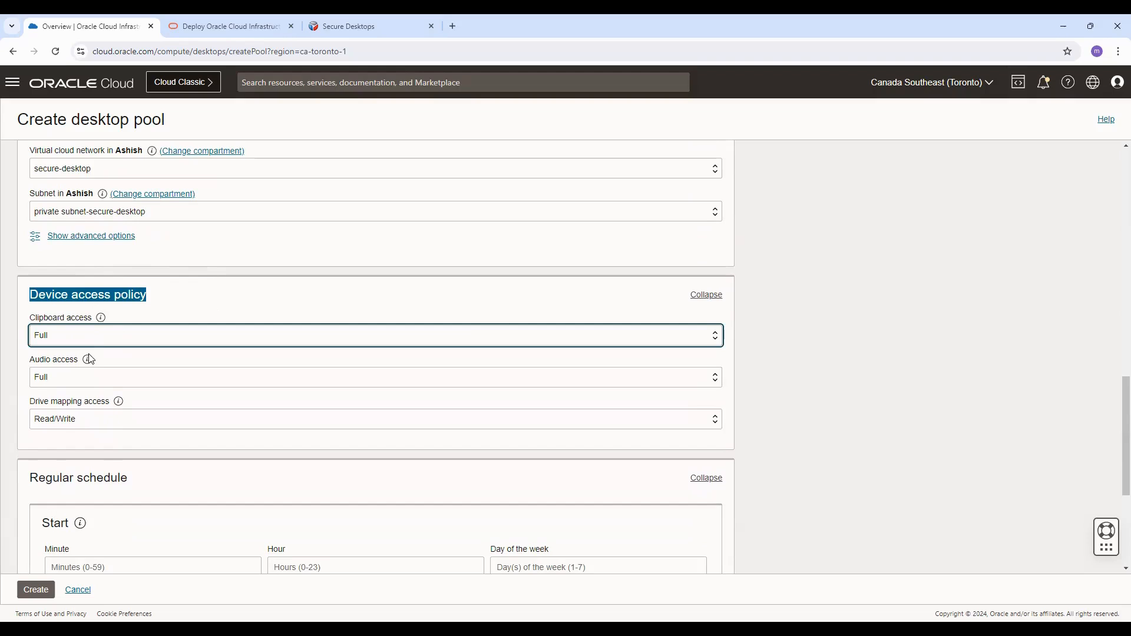
{"action": "left_click", "coordinate": [299, 301]}
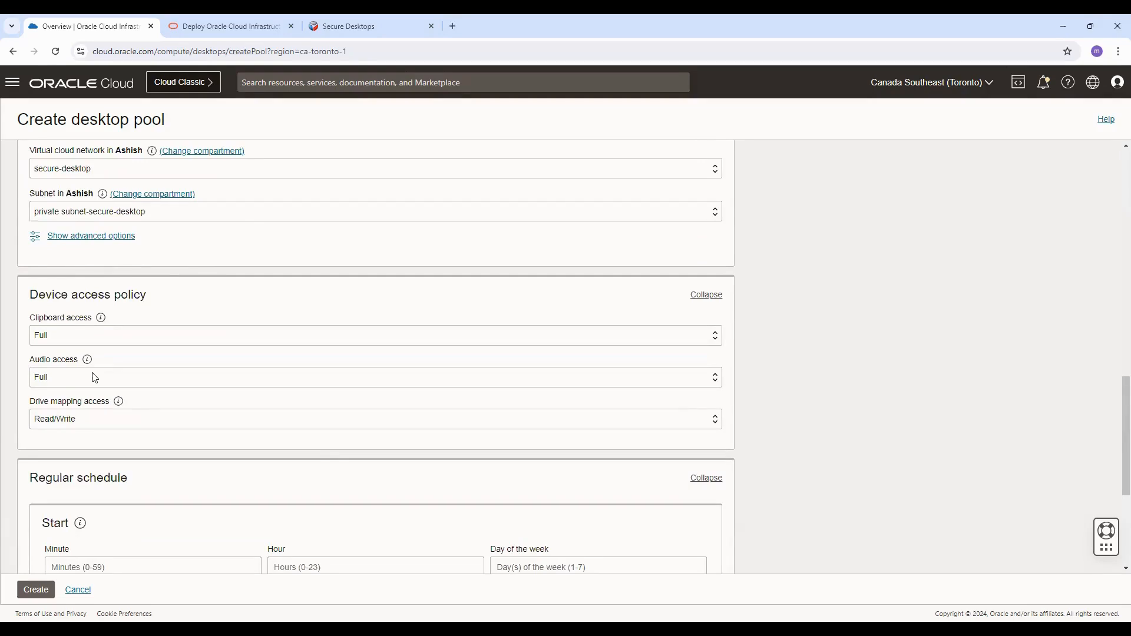
{"action": "left_click", "coordinate": [95, 378]}
{"action": "scroll", "coordinate": [91, 377], "scroll_direction": "down", "scroll_amount": 1}
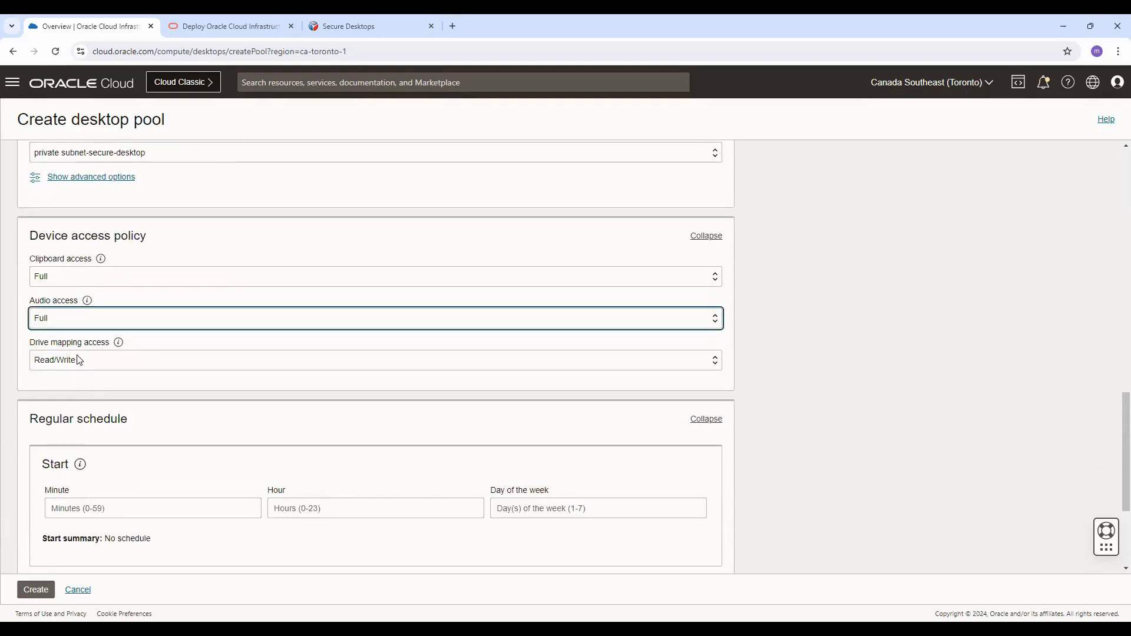
{"action": "left_click", "coordinate": [80, 360]}
{"action": "mouse_move", "coordinate": [118, 344]}
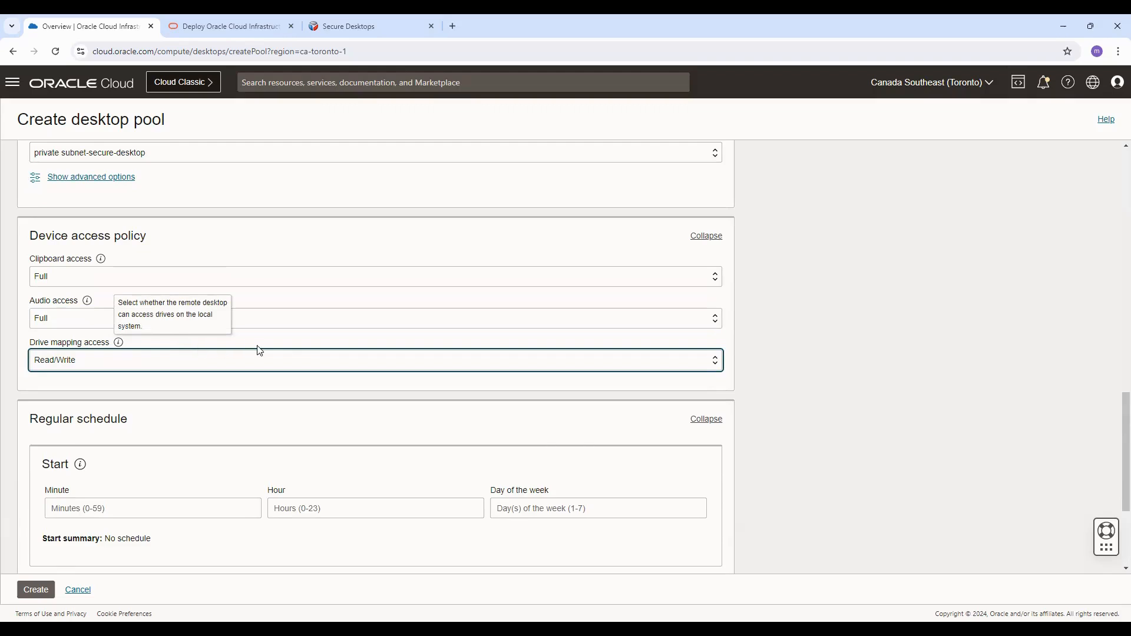
{"action": "scroll", "coordinate": [259, 351], "scroll_direction": "down", "scroll_amount": 3}
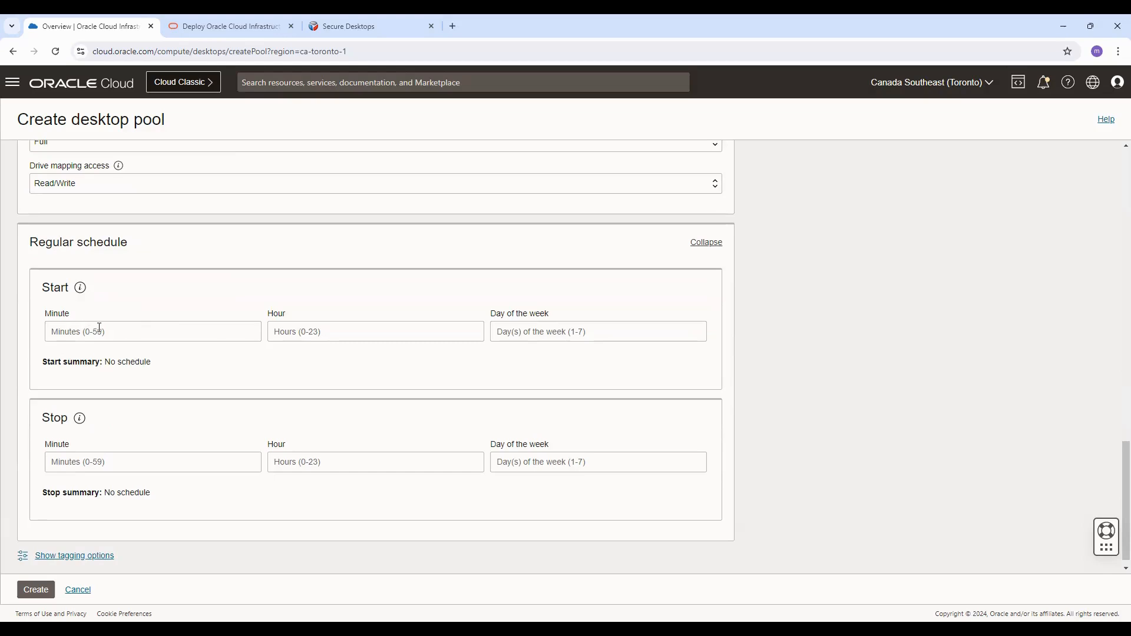
{"action": "scroll", "coordinate": [99, 328], "scroll_direction": "down", "scroll_amount": 1}
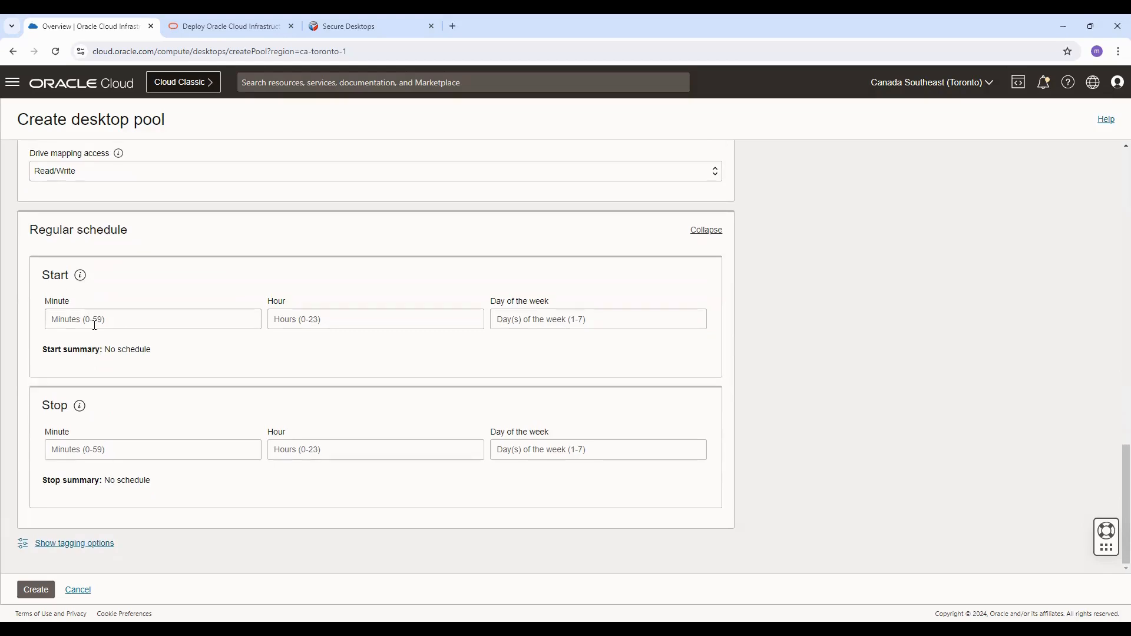
Step: Set the regular schedule start time to minute 0 and hour 8
{"action": "left_click", "coordinate": [88, 320]}
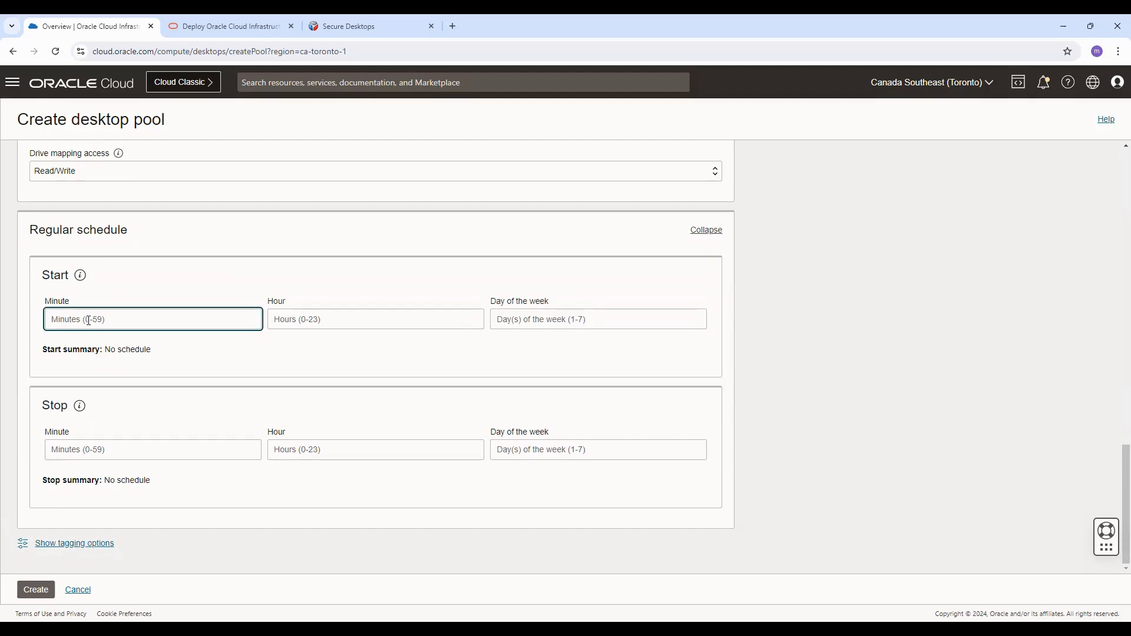
{"action": "type", "text": "0"}
{"action": "key", "text": "BackSpace"}
{"action": "type", "text": "8"}
{"action": "left_click", "coordinate": [293, 322]}
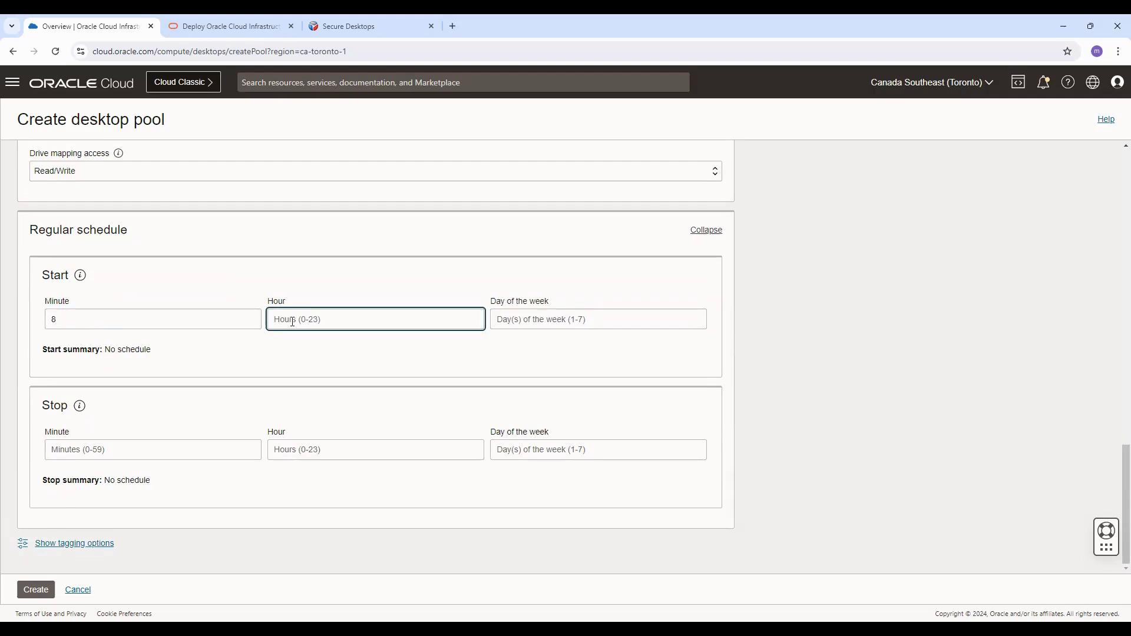
{"action": "left_click", "coordinate": [213, 319]}
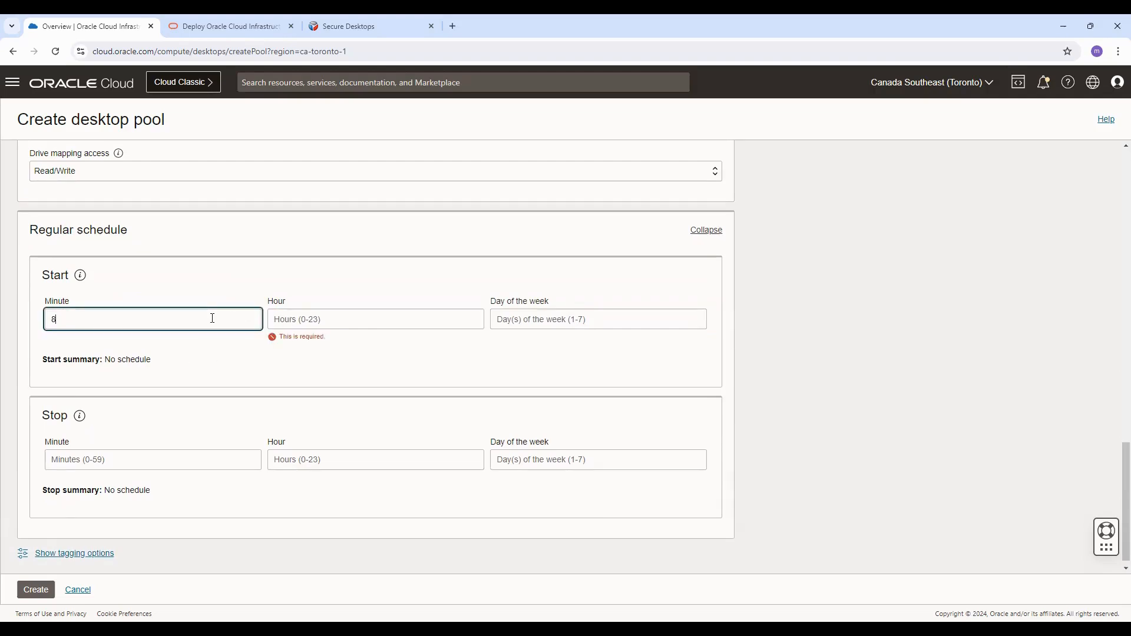
{"action": "key", "text": "BackSpace"}
{"action": "type", "text": "0"}
{"action": "left_click", "coordinate": [308, 314]}
{"action": "type", "text": "8"}
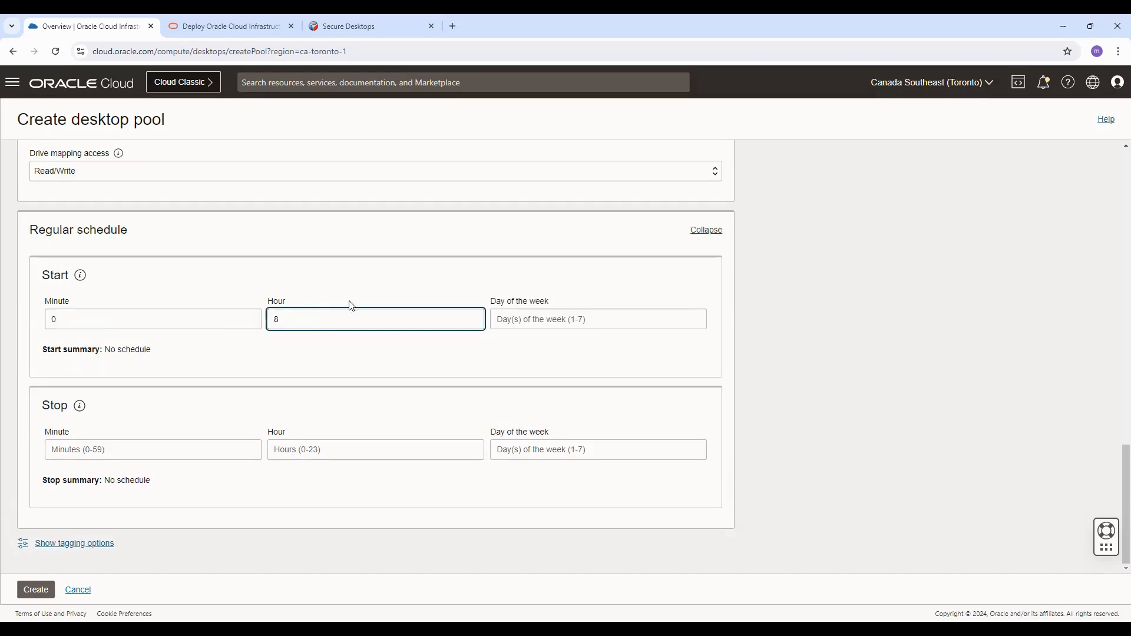
Step: Set the start schedule's days of the week to 2-5
{"action": "left_click", "coordinate": [510, 319]}
{"action": "type", "text": "1-5"}
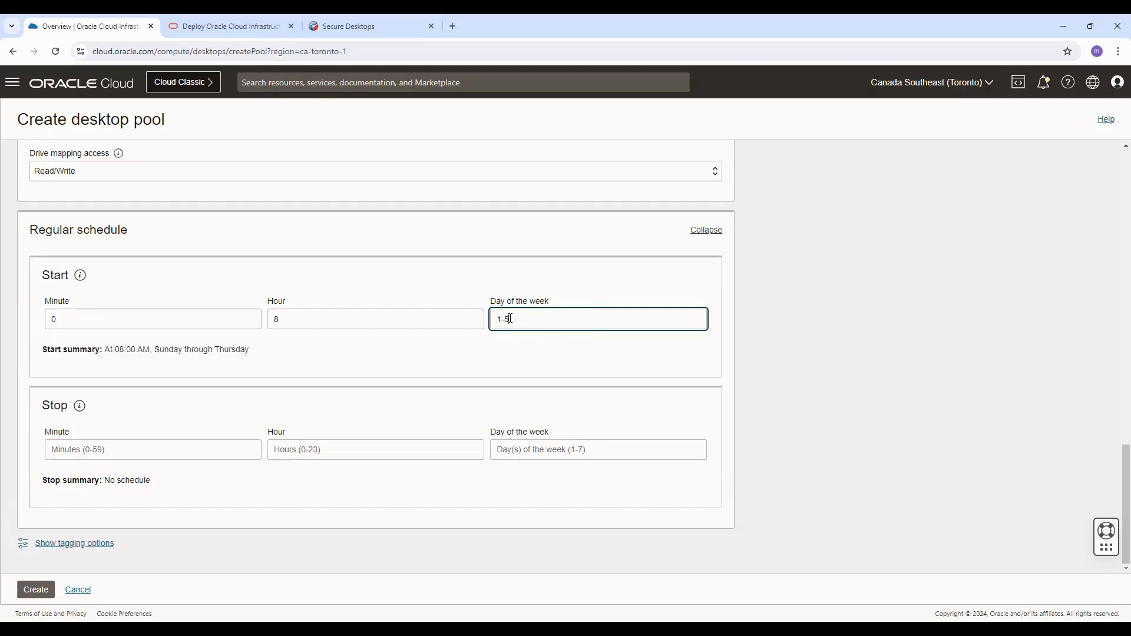
{"action": "left_click", "coordinate": [116, 349]}
{"action": "left_click_drag", "start_coordinate": [115, 350], "coordinate": [259, 354]}
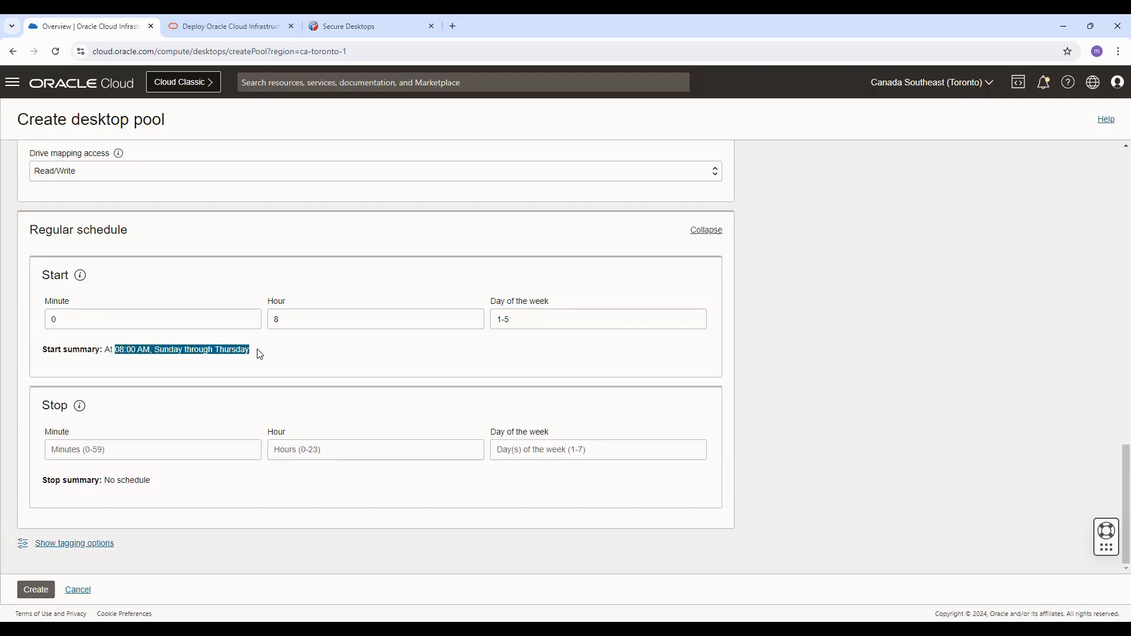
{"action": "left_click", "coordinate": [504, 319]}
{"action": "key", "text": "BackSpace"}
{"action": "type", "text": "2"}
{"action": "left_click", "coordinate": [545, 345]}
{"action": "left_click_drag", "start_coordinate": [179, 351], "coordinate": [266, 357]}
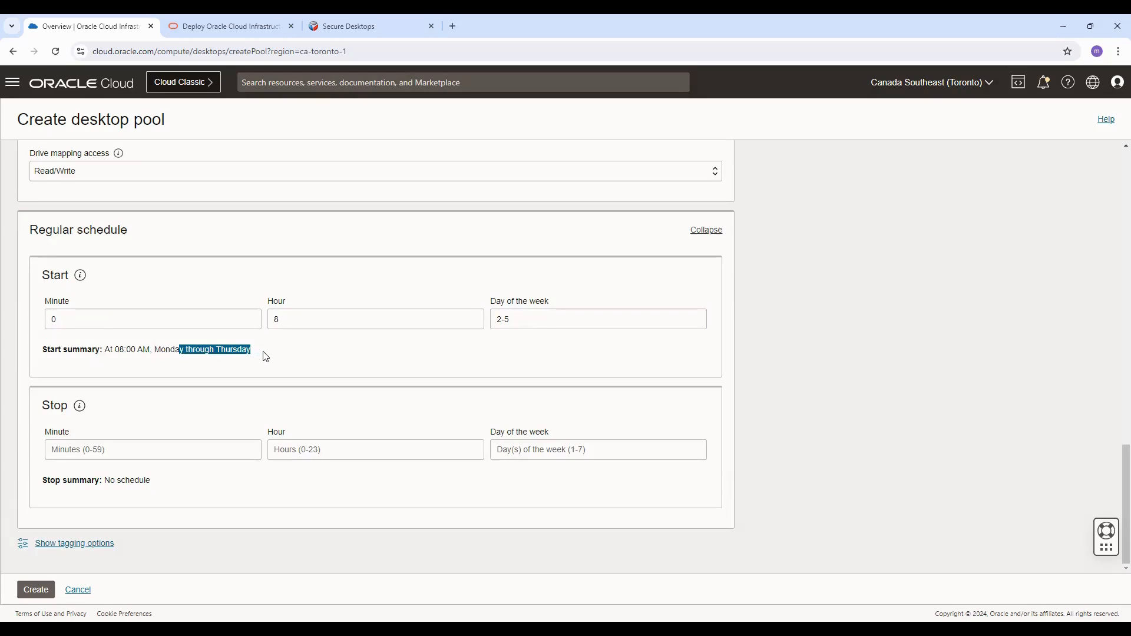
Step: Set the stop schedule to minute 0, hour 18, days of the week 2-5
{"action": "left_click", "coordinate": [101, 450]}
{"action": "type", "text": "0"}
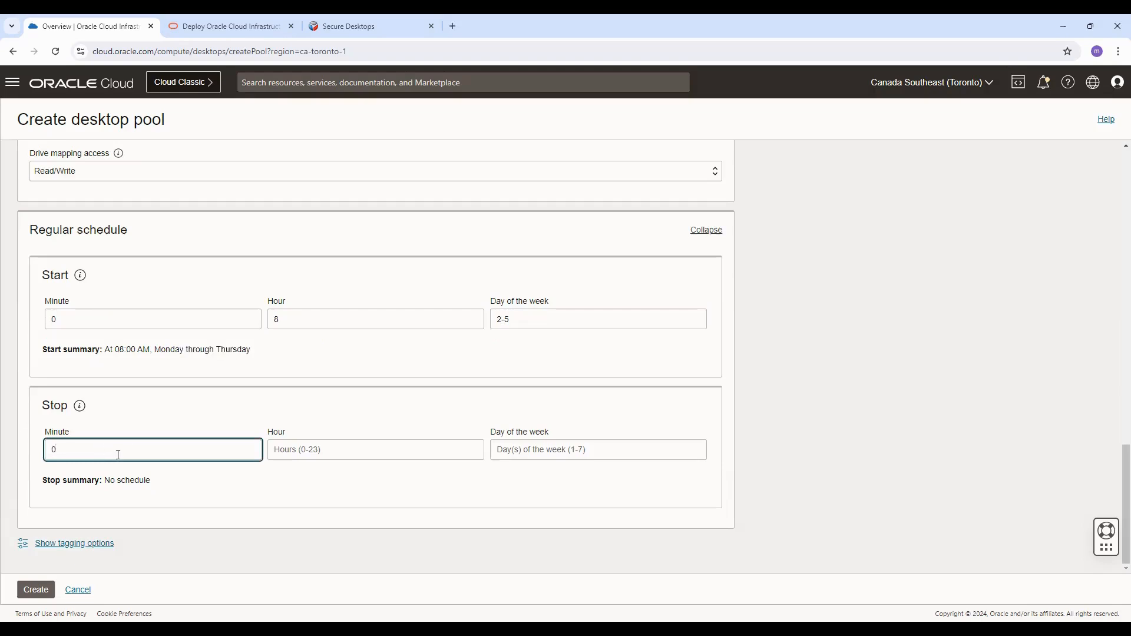
{"action": "left_click", "coordinate": [297, 451]}
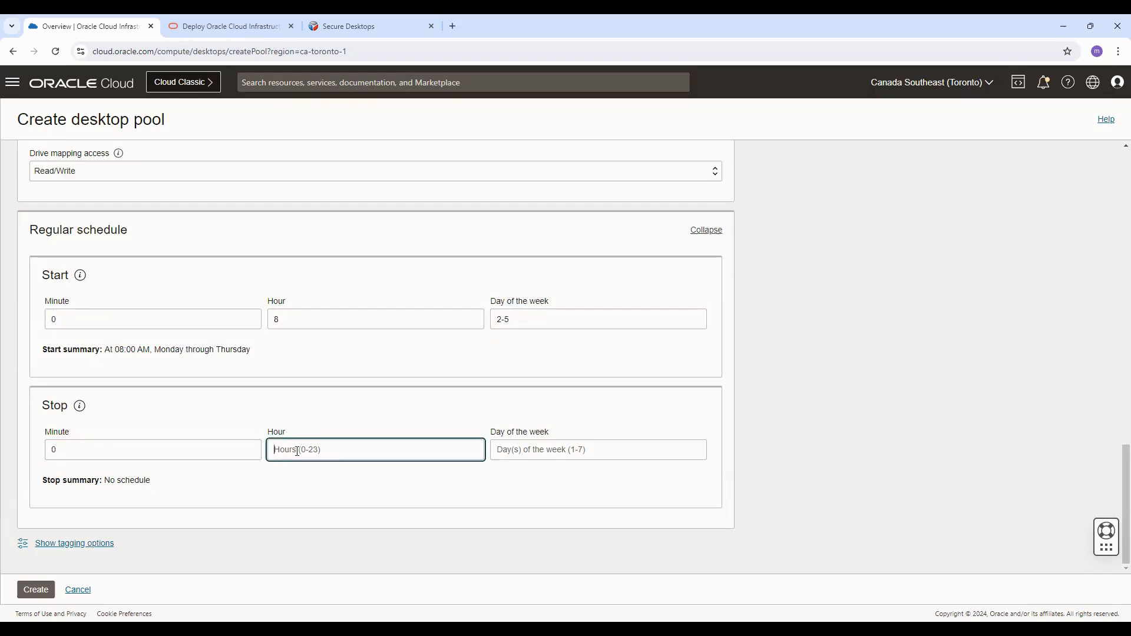
{"action": "type", "text": "18"}
{"action": "left_click", "coordinate": [527, 451]}
{"action": "type", "text": "2"}
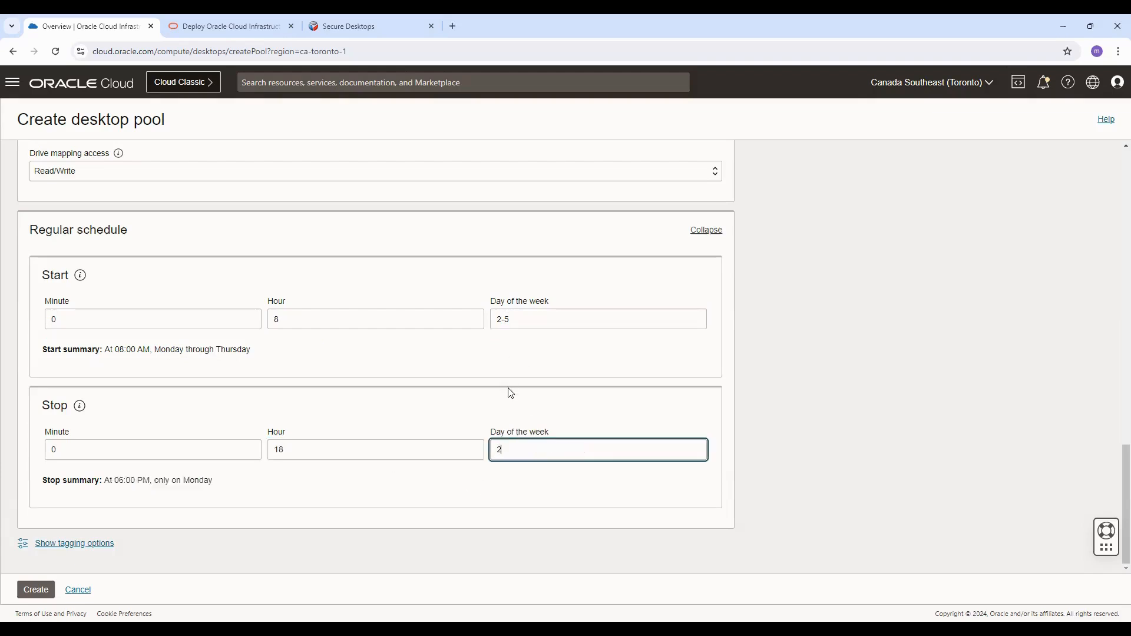
{"action": "type", "text": "-5"}
{"action": "left_click_drag", "start_coordinate": [79, 480], "coordinate": [277, 483]}
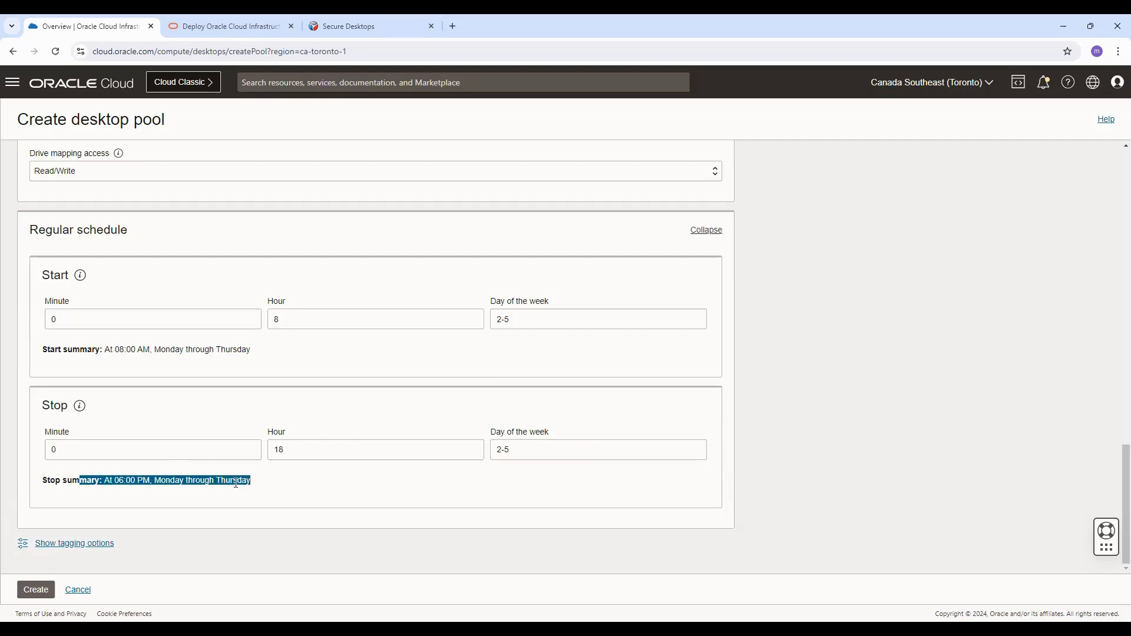
Step: Cancel the pool creation and review the details of the Oracle Linux_final_29_oct_demo desktop pool
{"action": "left_click", "coordinate": [76, 592]}
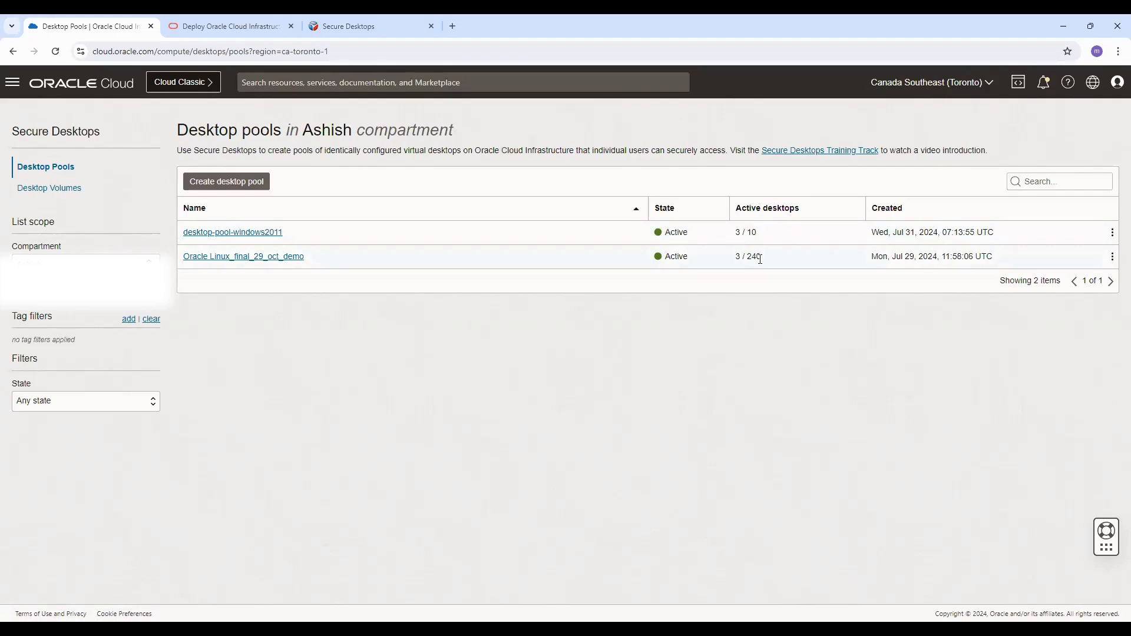
{"action": "left_click", "coordinate": [222, 260]}
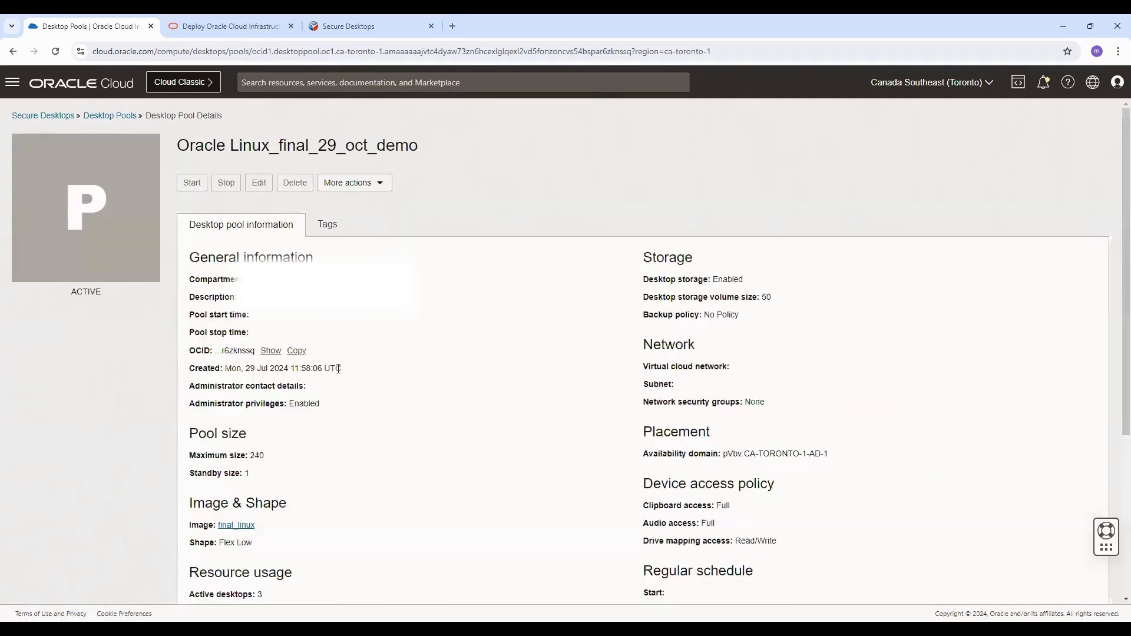
{"action": "scroll", "coordinate": [339, 368], "scroll_direction": "down", "scroll_amount": 1}
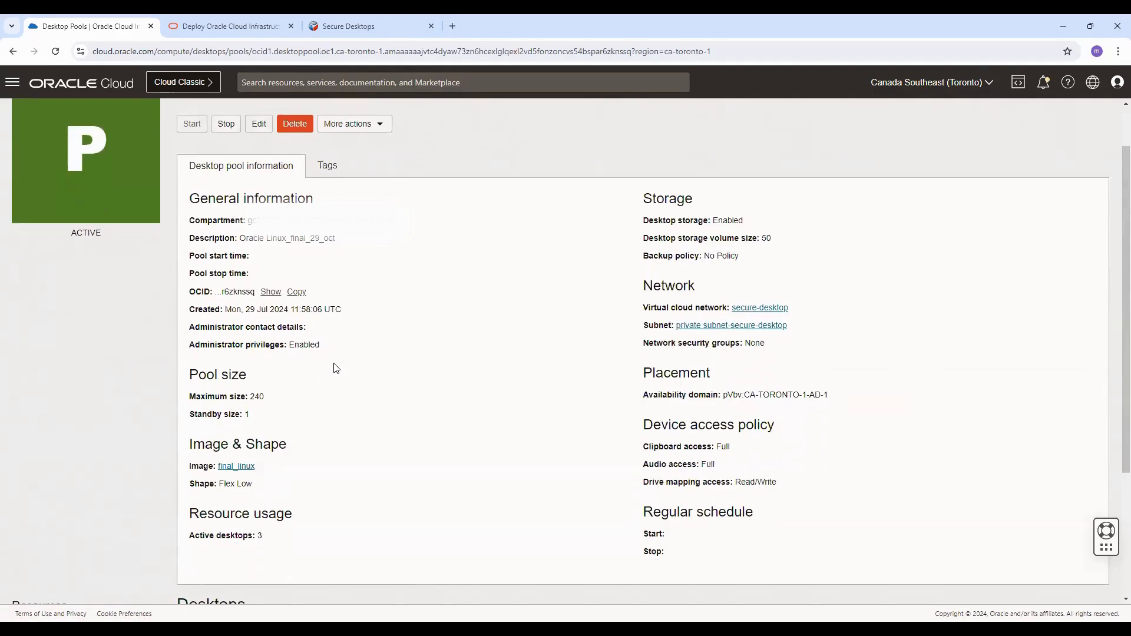
{"action": "scroll", "coordinate": [336, 368], "scroll_direction": "down", "scroll_amount": 3}
{"action": "scroll", "coordinate": [336, 369], "scroll_direction": "down", "scroll_amount": 1}
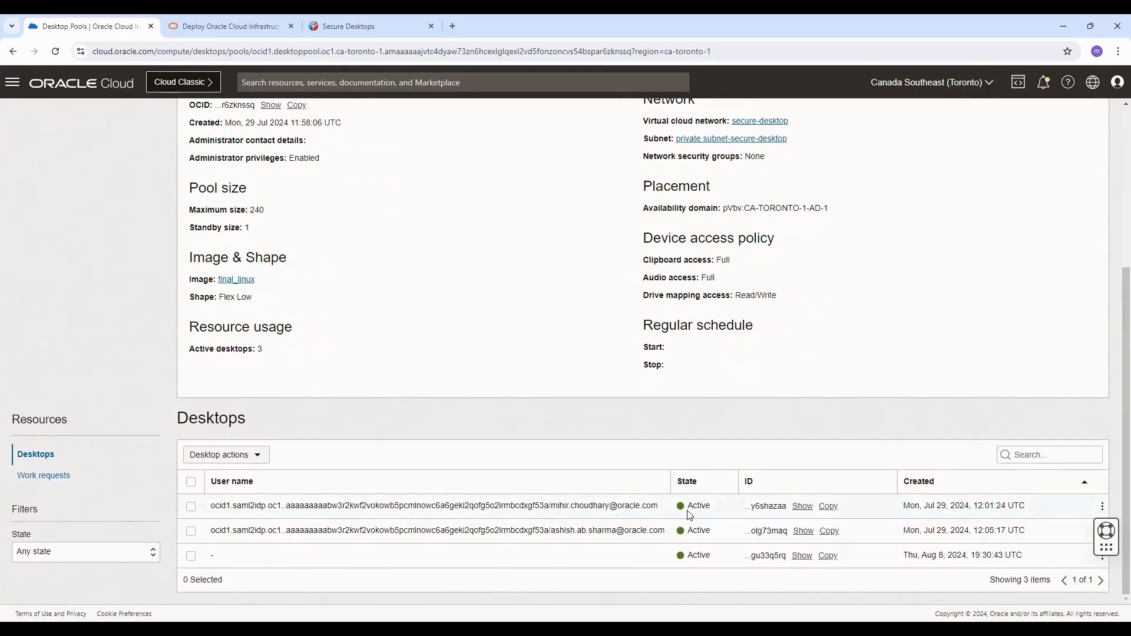
{"action": "left_click_drag", "start_coordinate": [756, 507], "coordinate": [782, 507]}
{"action": "scroll", "coordinate": [340, 305], "scroll_direction": "up", "scroll_amount": 3}
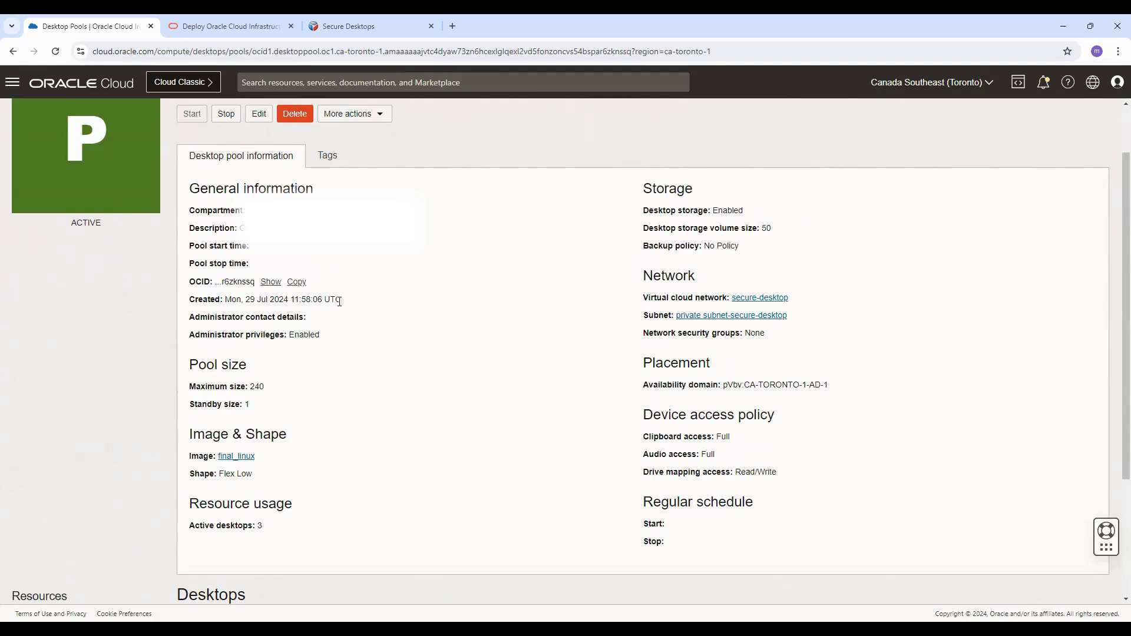
{"action": "scroll", "coordinate": [339, 302], "scroll_direction": "up", "scroll_amount": 2}
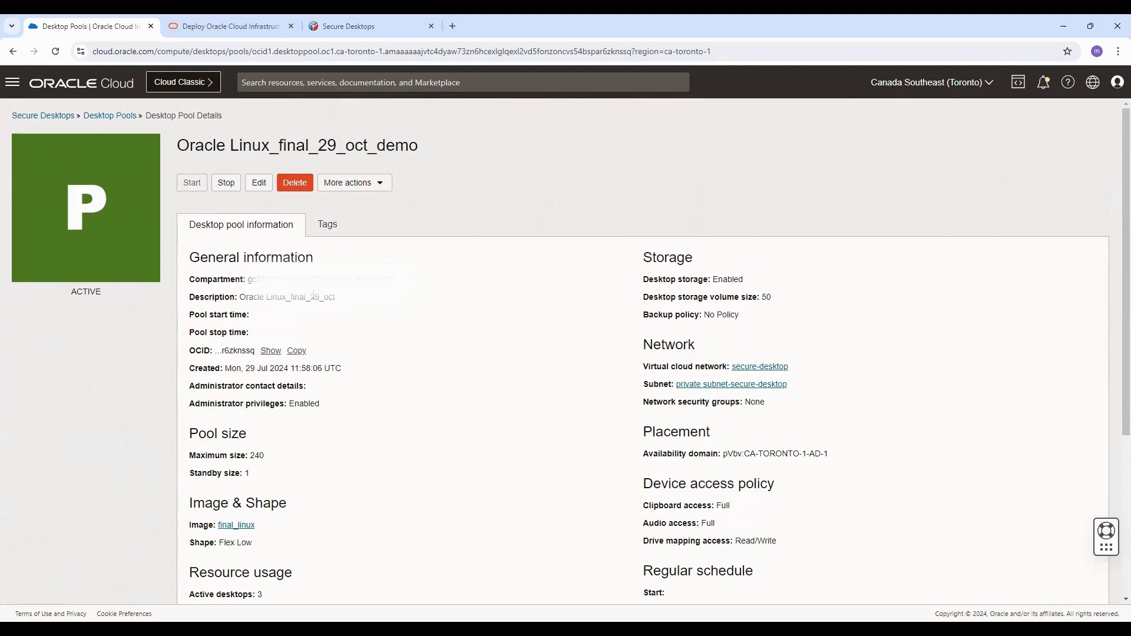
Step: Switch to the Secure Desktops client tab and look over its Downloads and Desktops pages
{"action": "left_click", "coordinate": [364, 26]}
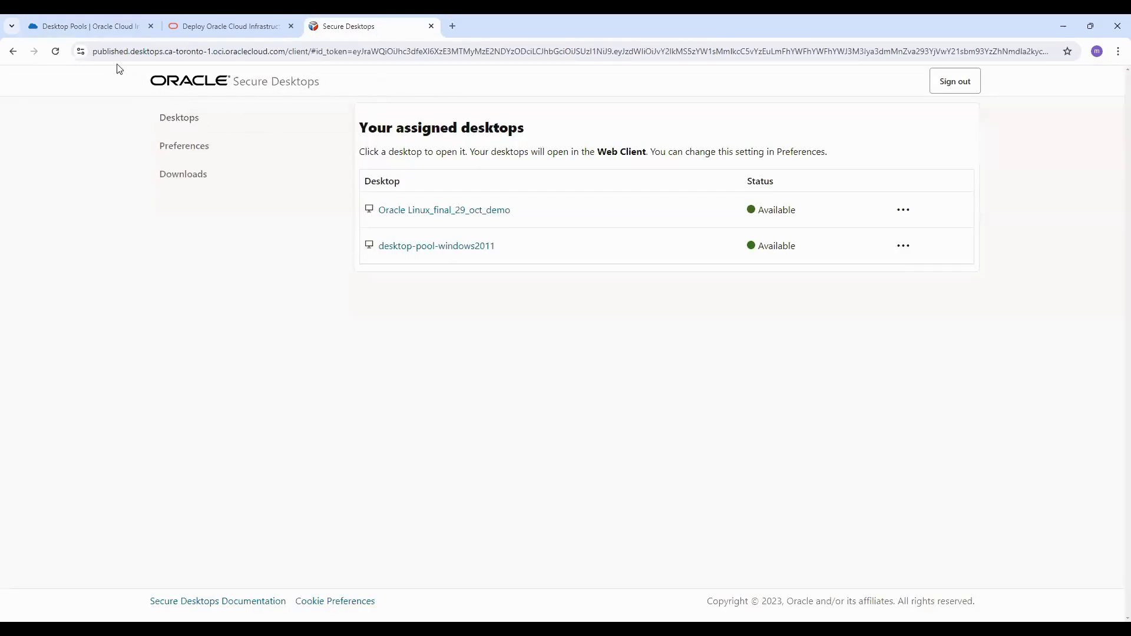
{"action": "left_click", "coordinate": [108, 51]}
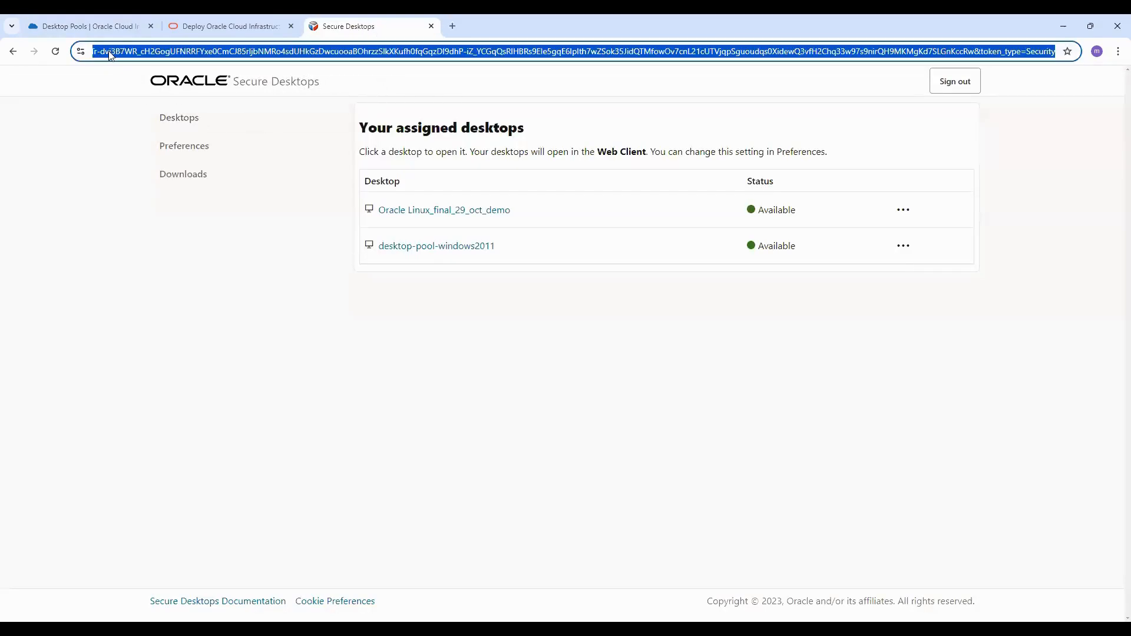
{"action": "left_click", "coordinate": [264, 268]}
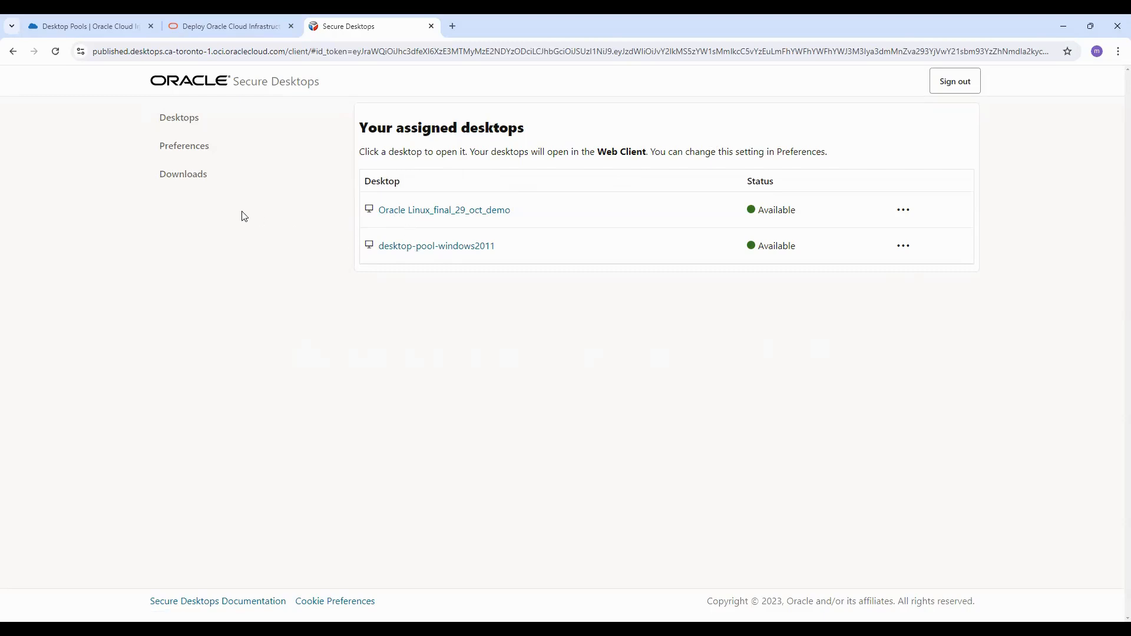
{"action": "left_click", "coordinate": [172, 146]}
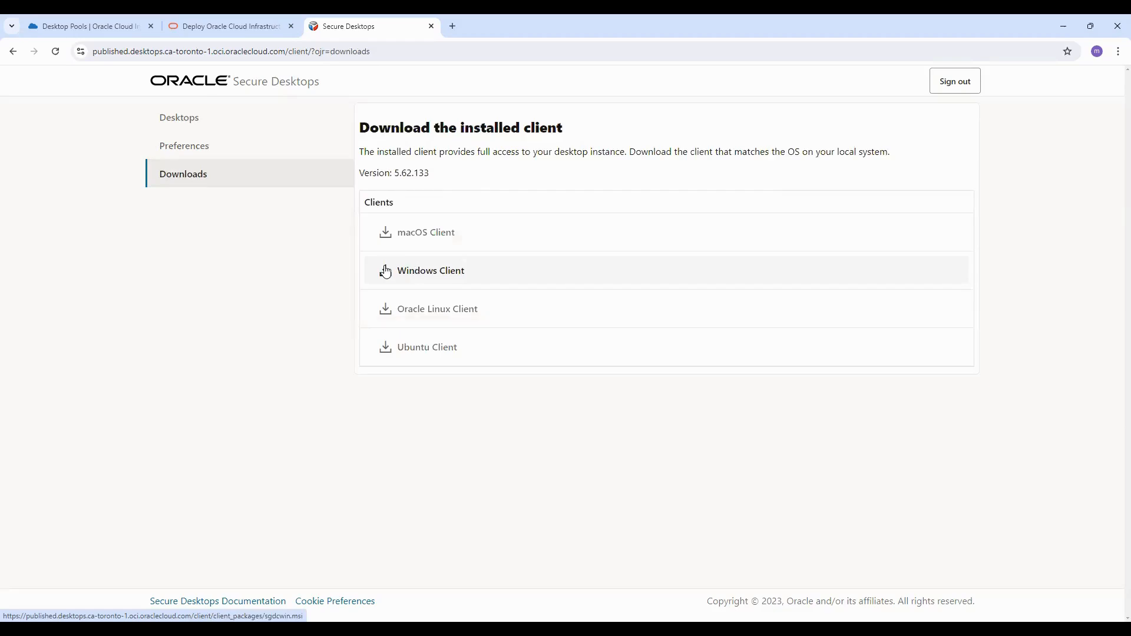
{"action": "left_click", "coordinate": [178, 147]}
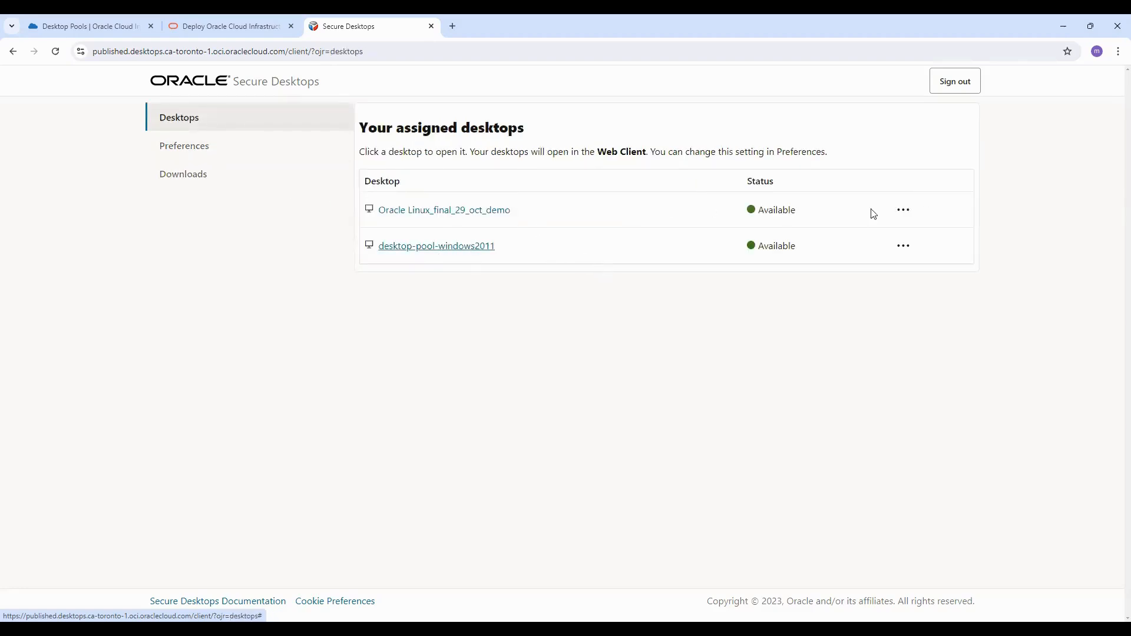
Step: Open the Oracle Linux_final_29_oct_demo desktop in the web client
{"action": "left_click", "coordinate": [904, 213]}
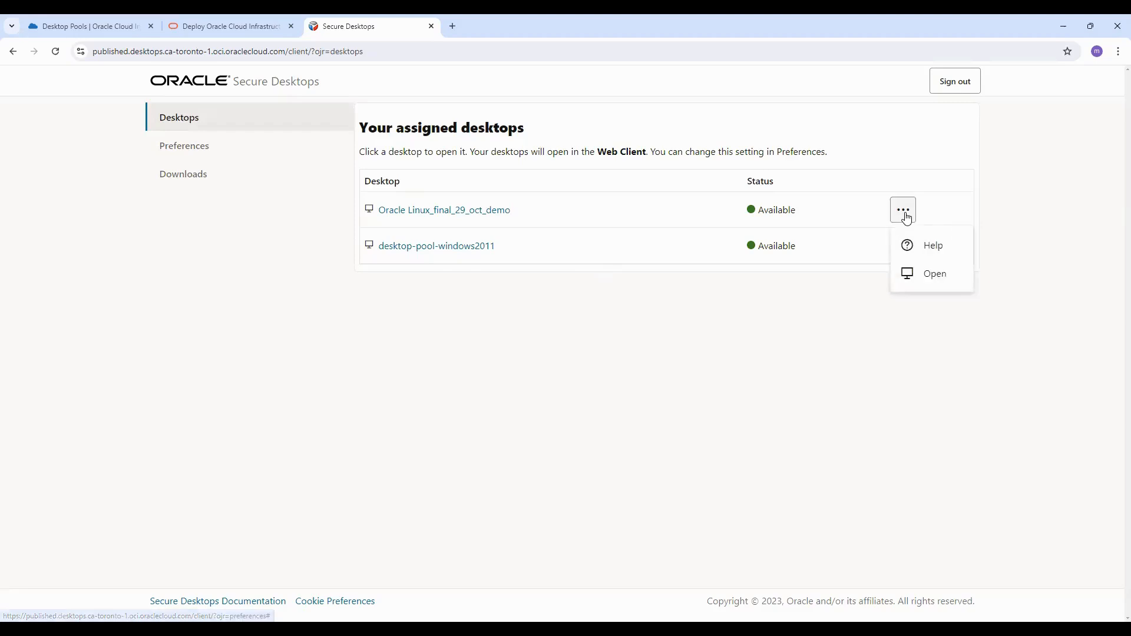
{"action": "left_click", "coordinate": [937, 274]}
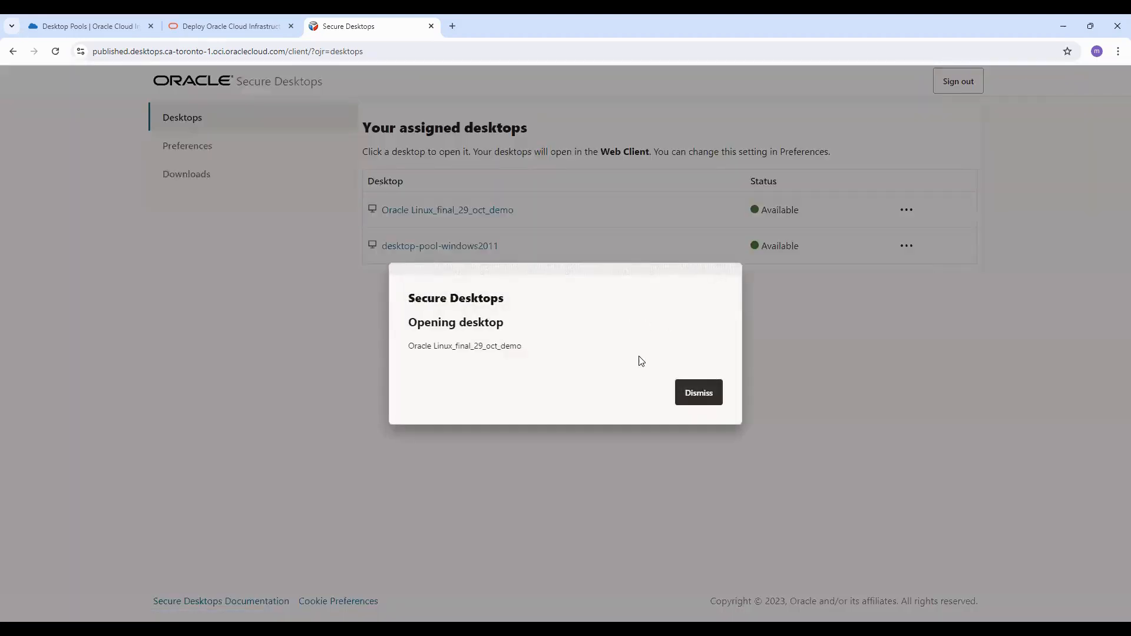
{"action": "left_click", "coordinate": [693, 397]}
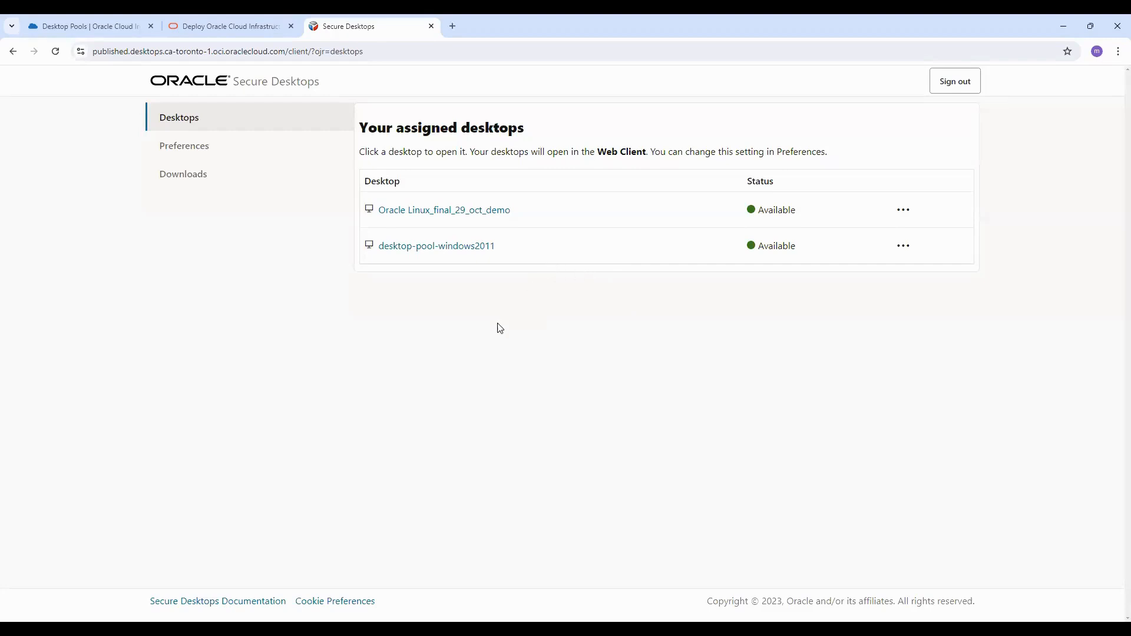
{"action": "left_click", "coordinate": [463, 243]}
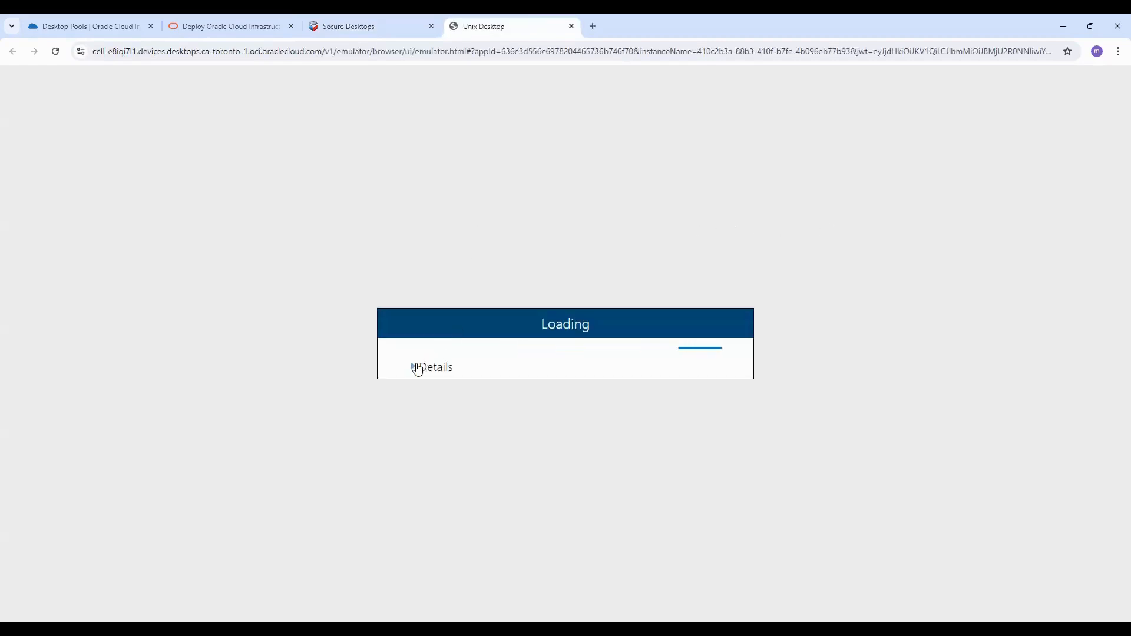
{"action": "left_click", "coordinate": [414, 370]}
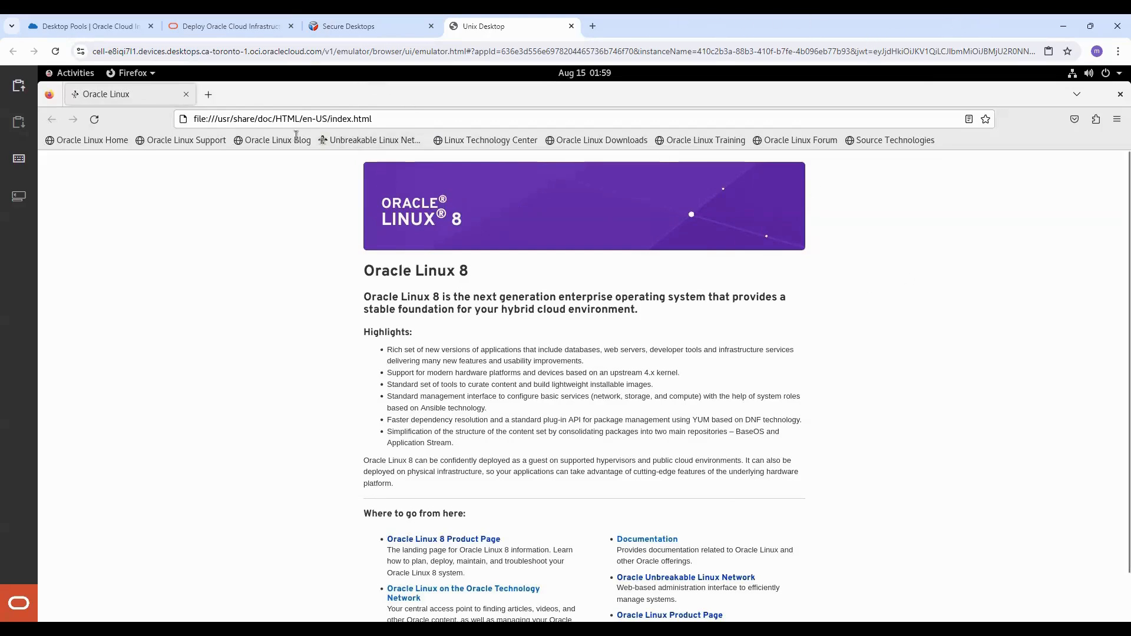
Step: Consult the tutorial's Task 5 instructions, then return to the Linux desktop session tab
{"action": "left_click", "coordinate": [226, 33]}
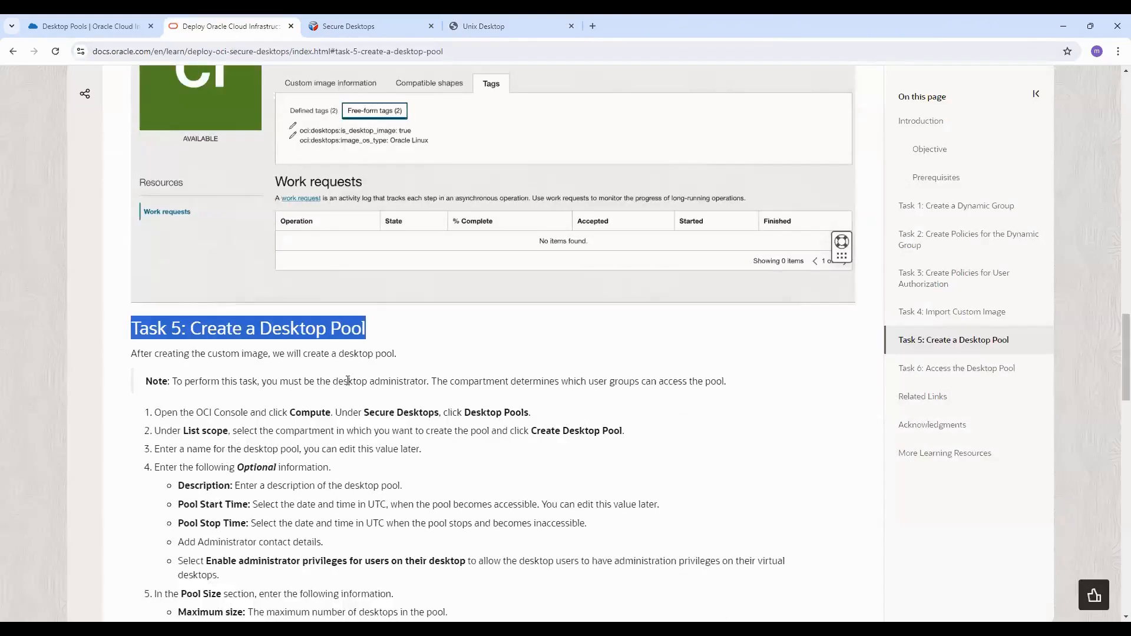
{"action": "scroll", "coordinate": [350, 396], "scroll_direction": "down", "scroll_amount": 3}
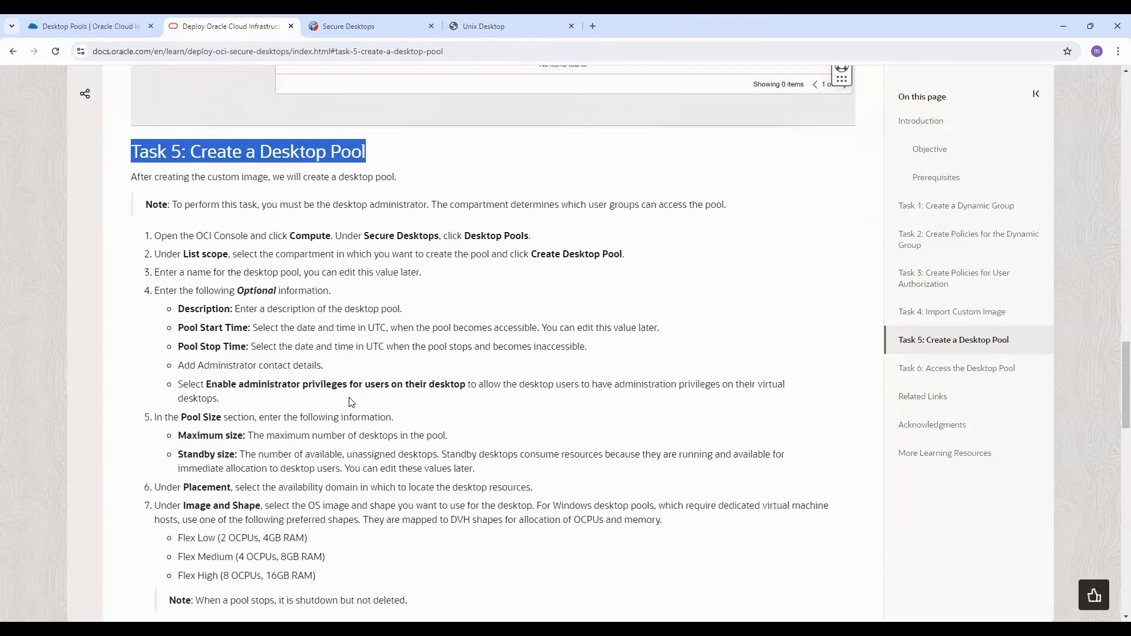
{"action": "scroll", "coordinate": [352, 408], "scroll_direction": "up", "scroll_amount": 10}
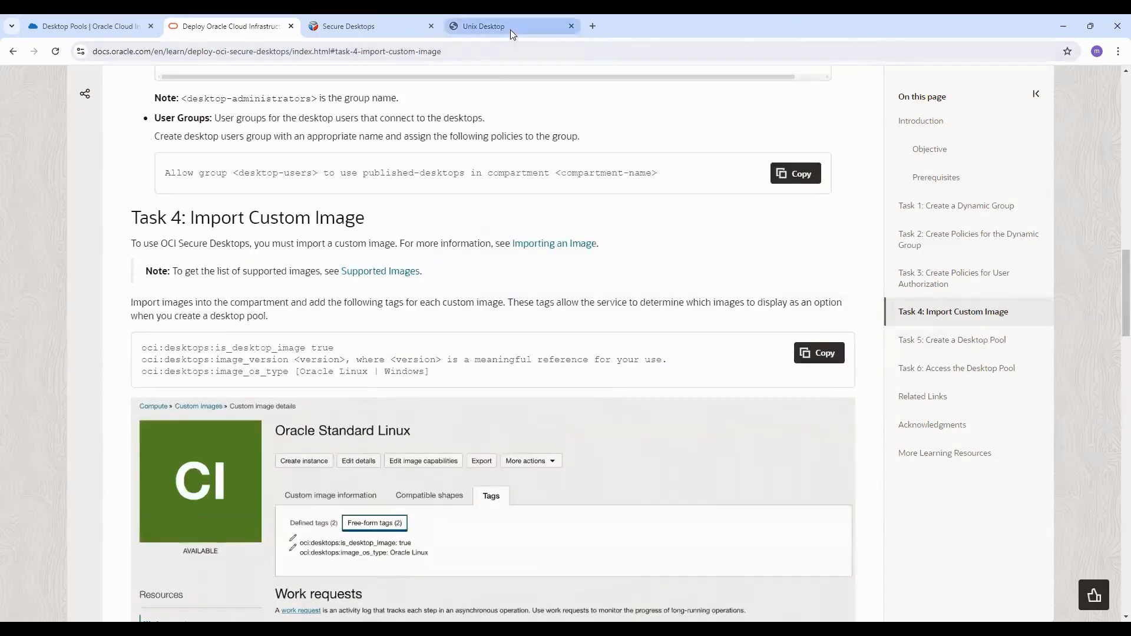
{"action": "left_click", "coordinate": [510, 29]}
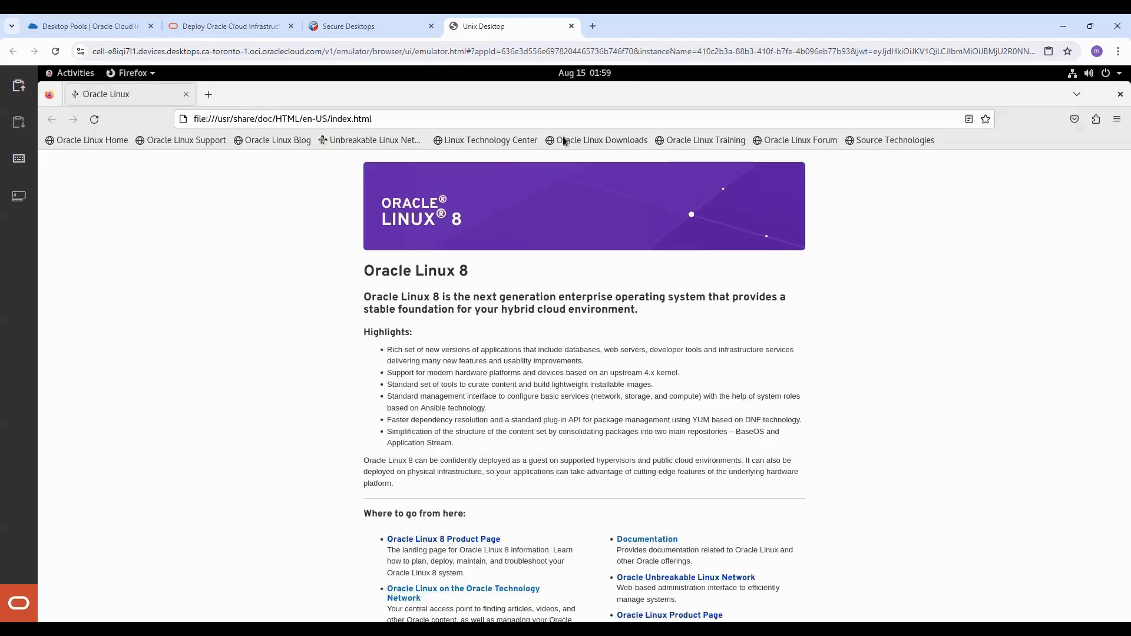